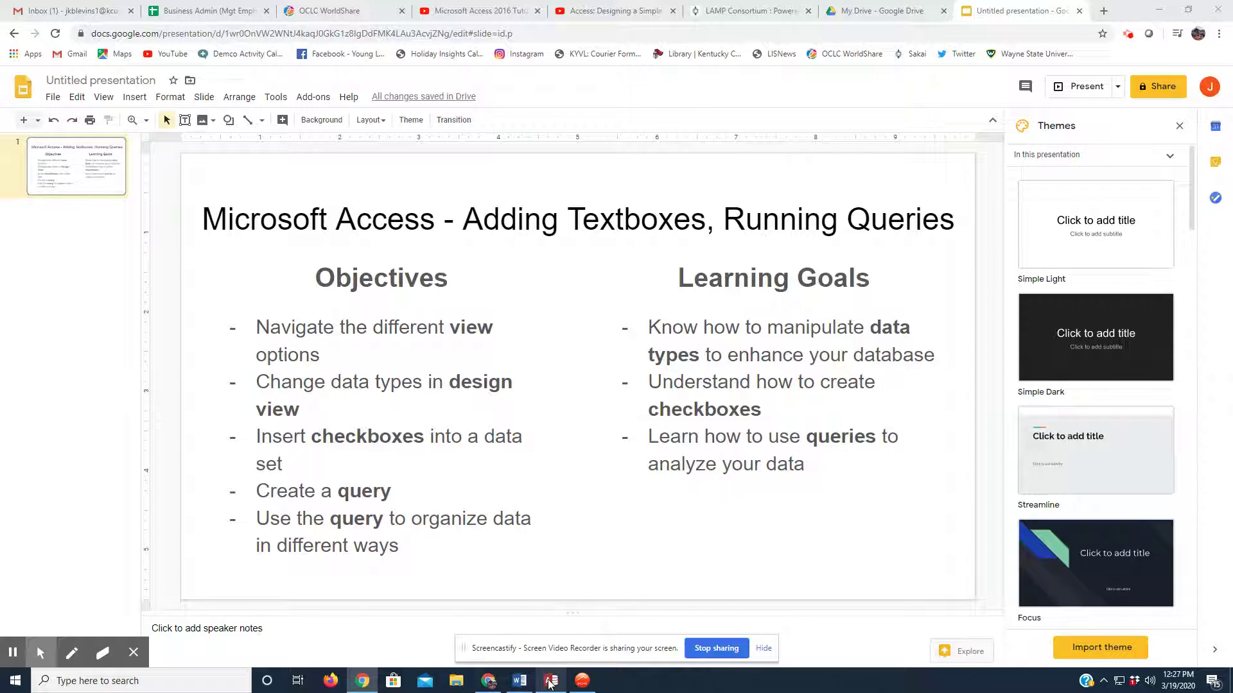
- Switch to Access, select the Completed? column, and show Sheet 1 in Design view
{"action": "left_click", "coordinate": [611, 610]}
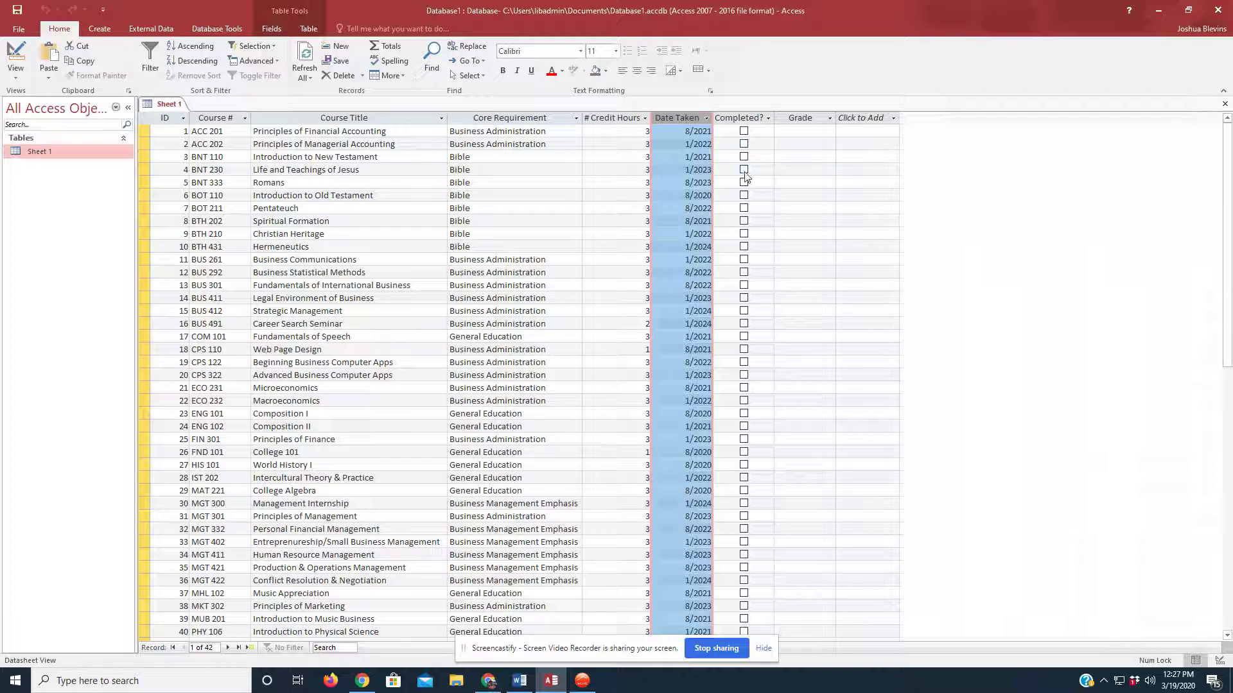
{"action": "left_click", "coordinate": [743, 118]}
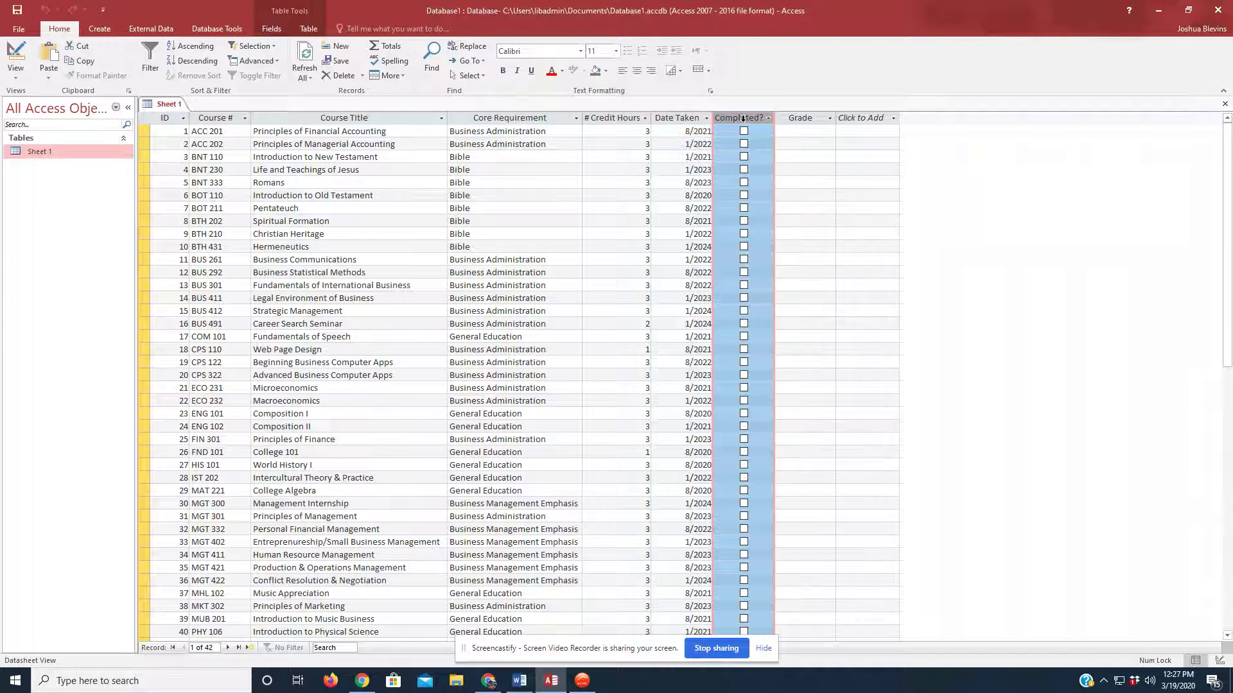
{"action": "left_click", "coordinate": [19, 79]}
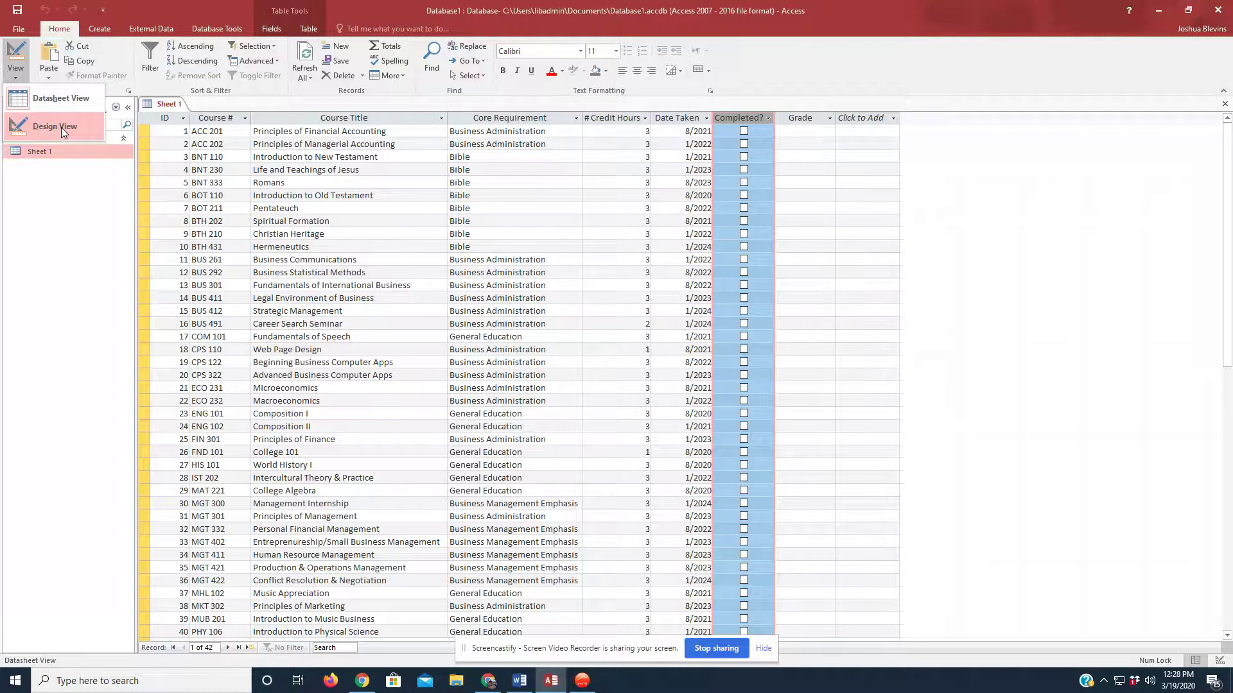
{"action": "left_click", "coordinate": [62, 127]}
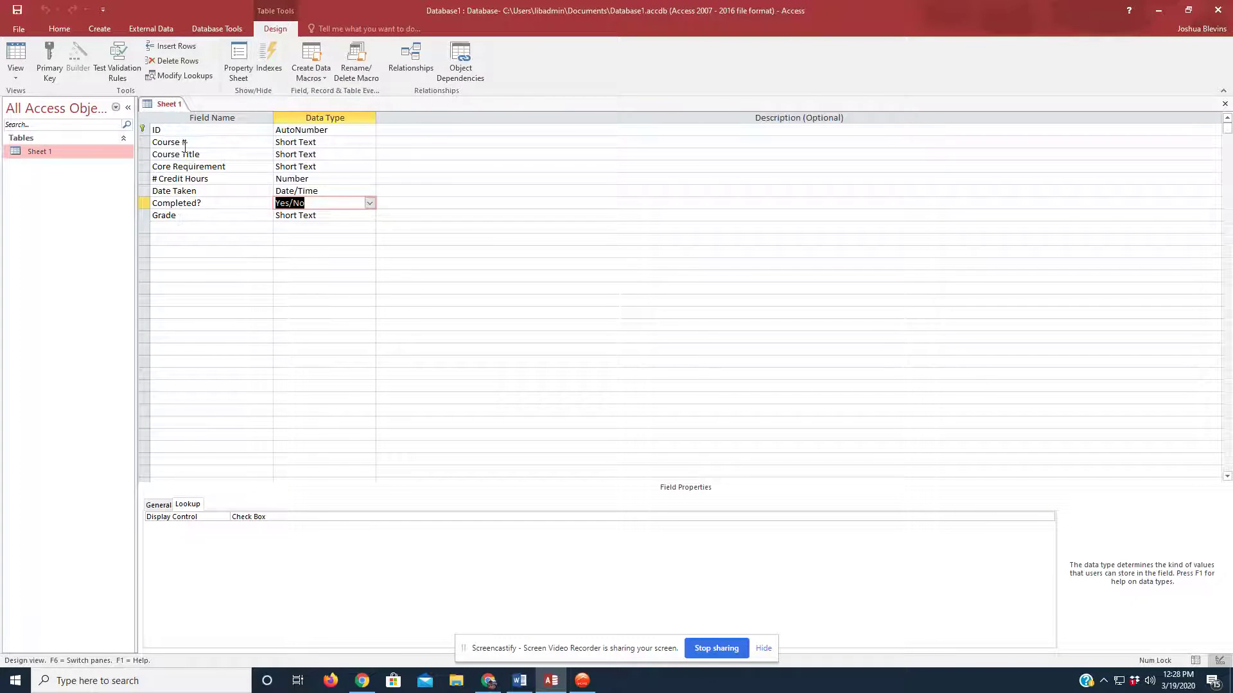
- Go back to Datasheet view, saving the table, then return Sheet 1 to Design view
{"action": "left_click", "coordinate": [18, 75]}
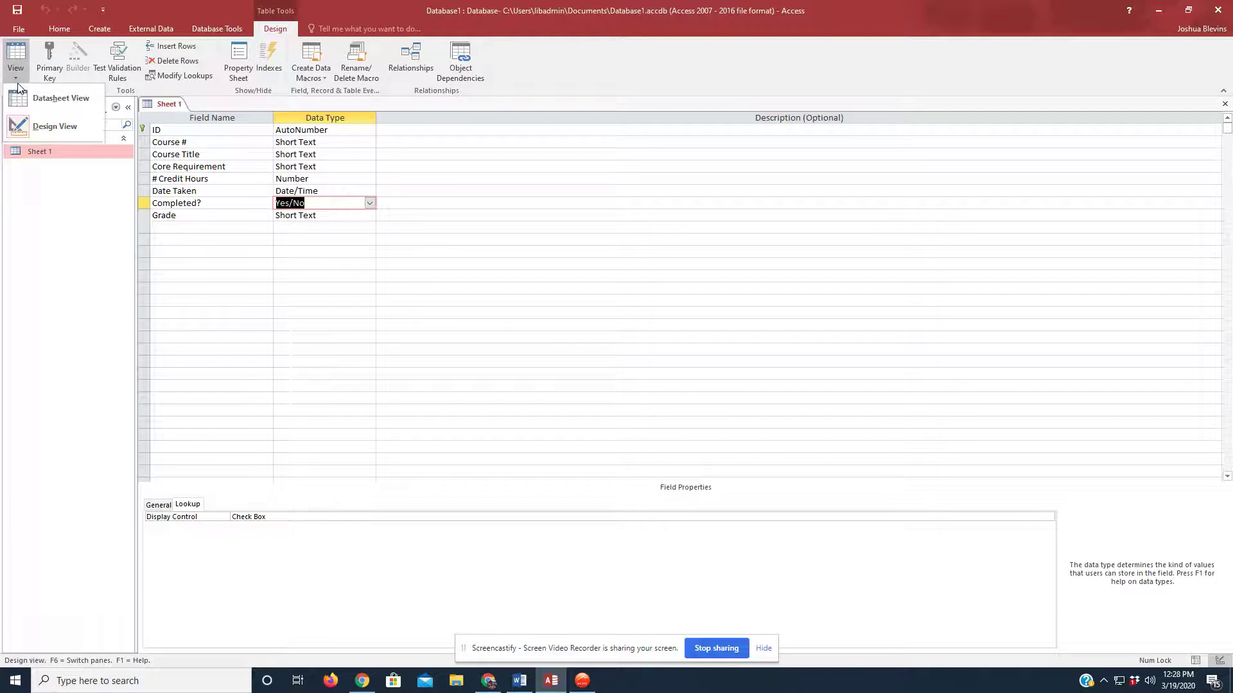
{"action": "left_click", "coordinate": [52, 99]}
{"action": "left_click", "coordinate": [592, 380]}
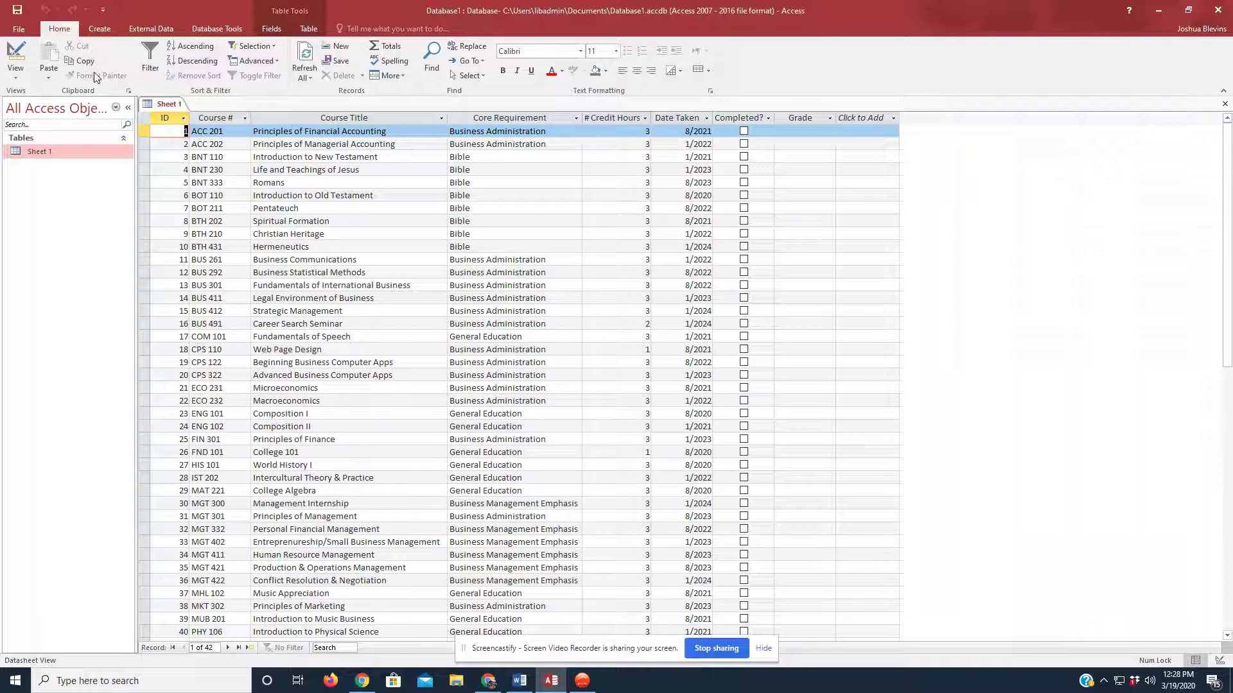
{"action": "left_click", "coordinate": [15, 72]}
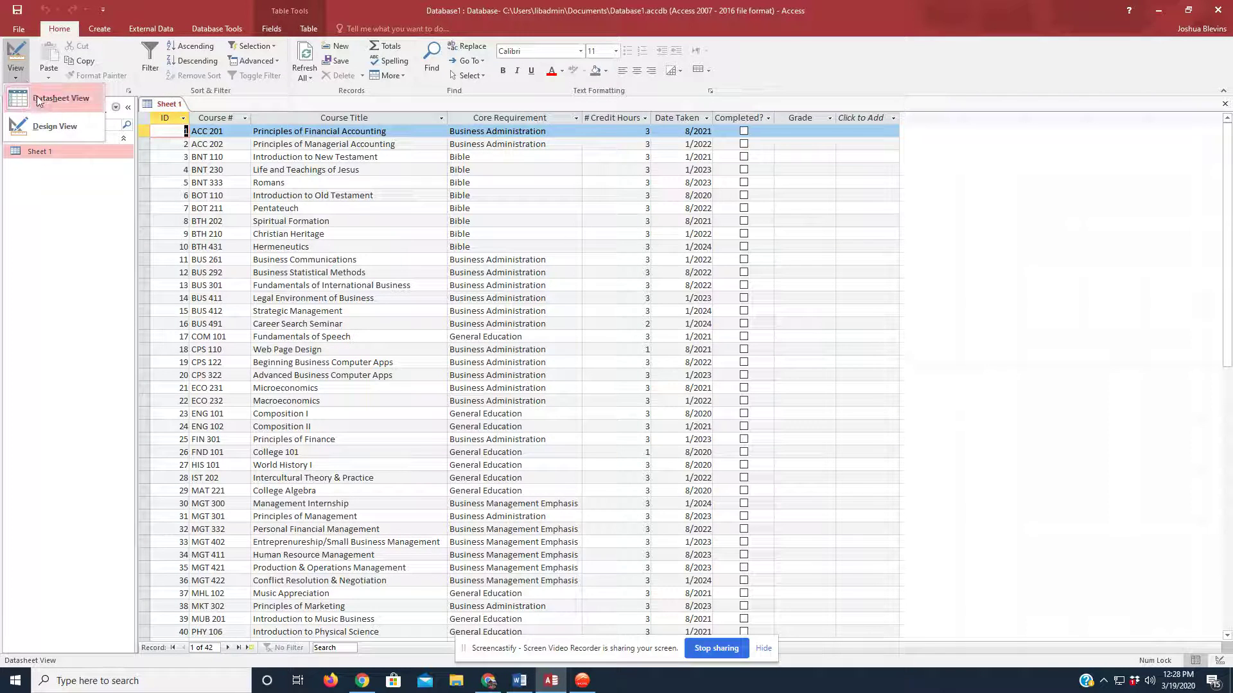
{"action": "left_click", "coordinate": [42, 126]}
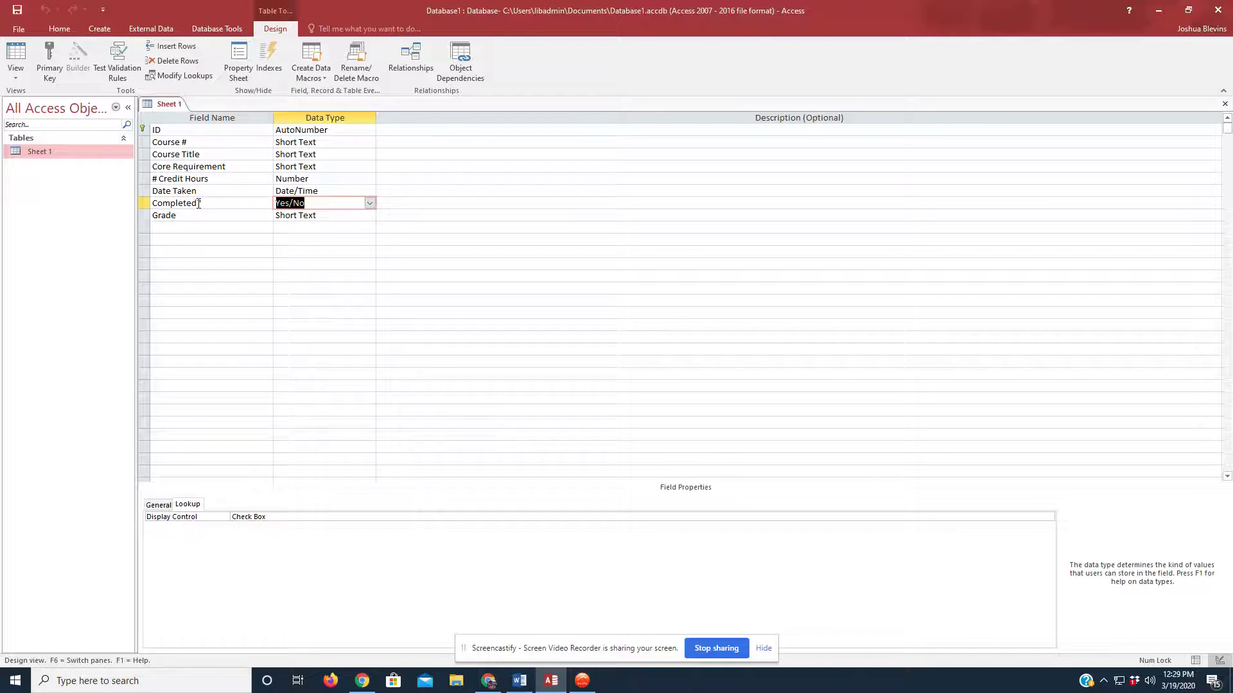
{"action": "left_click", "coordinate": [370, 203]}
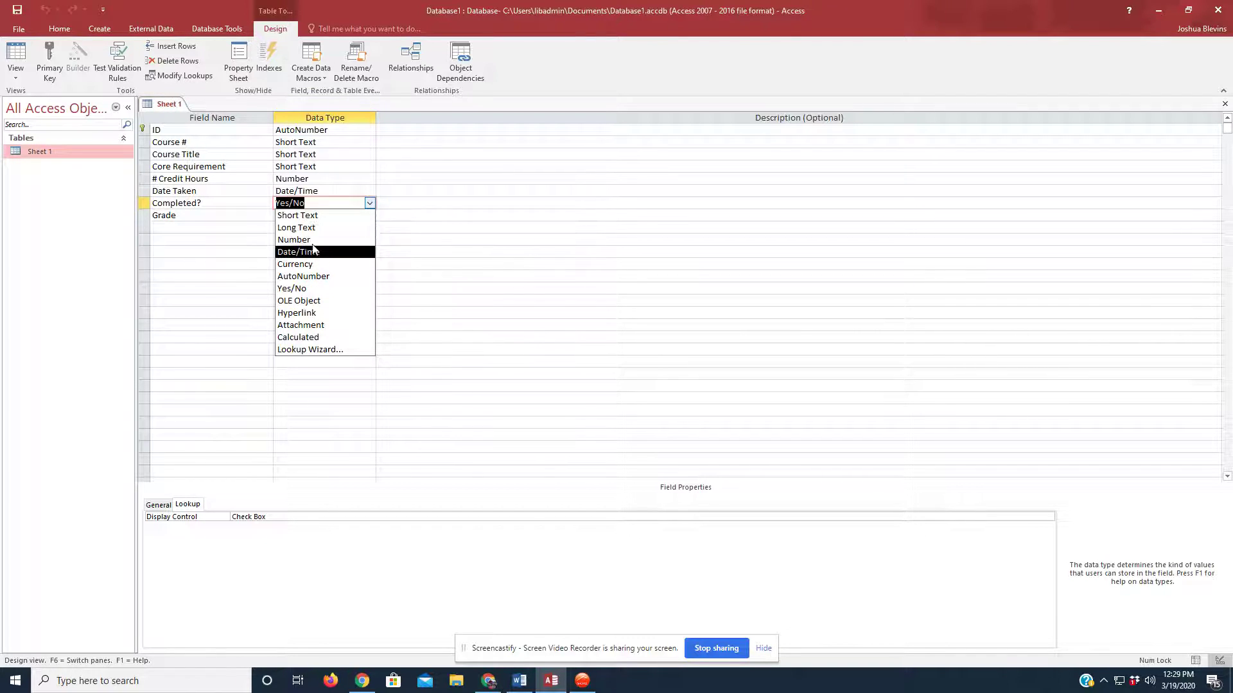
- Make Completed? a Short Text field and save, so each datasheet row shows No
{"action": "left_click", "coordinate": [313, 218]}
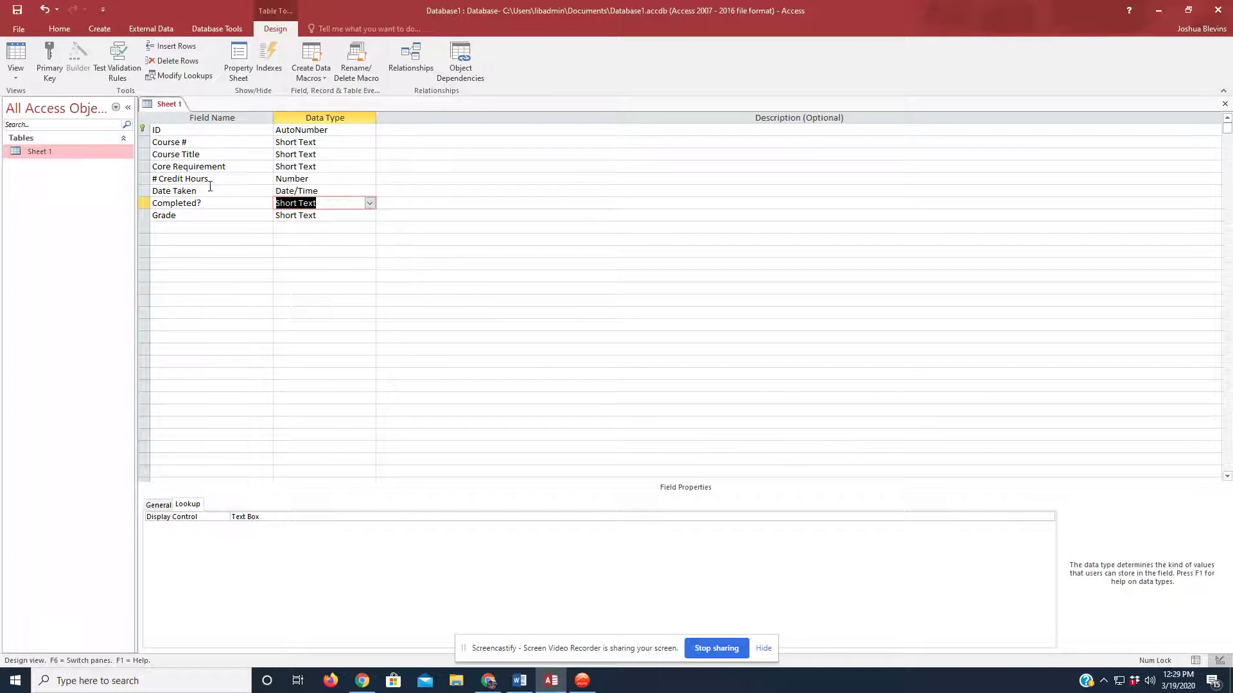
{"action": "left_click", "coordinate": [17, 77]}
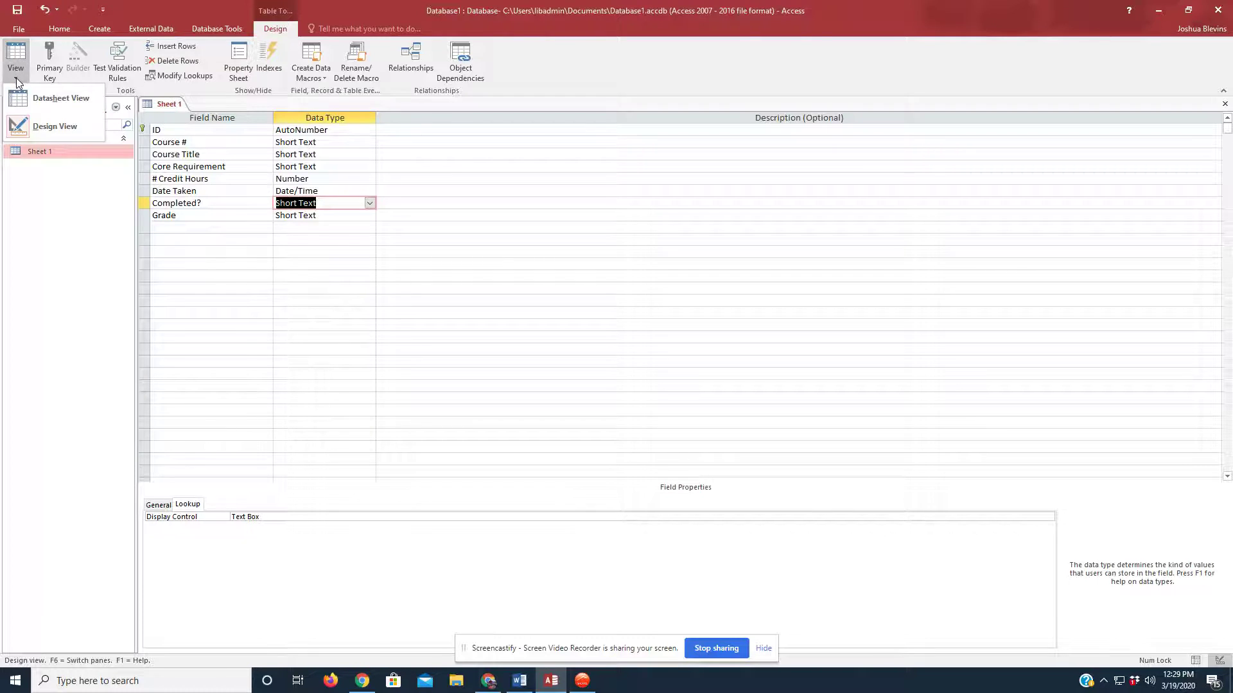
{"action": "left_click", "coordinate": [49, 97]}
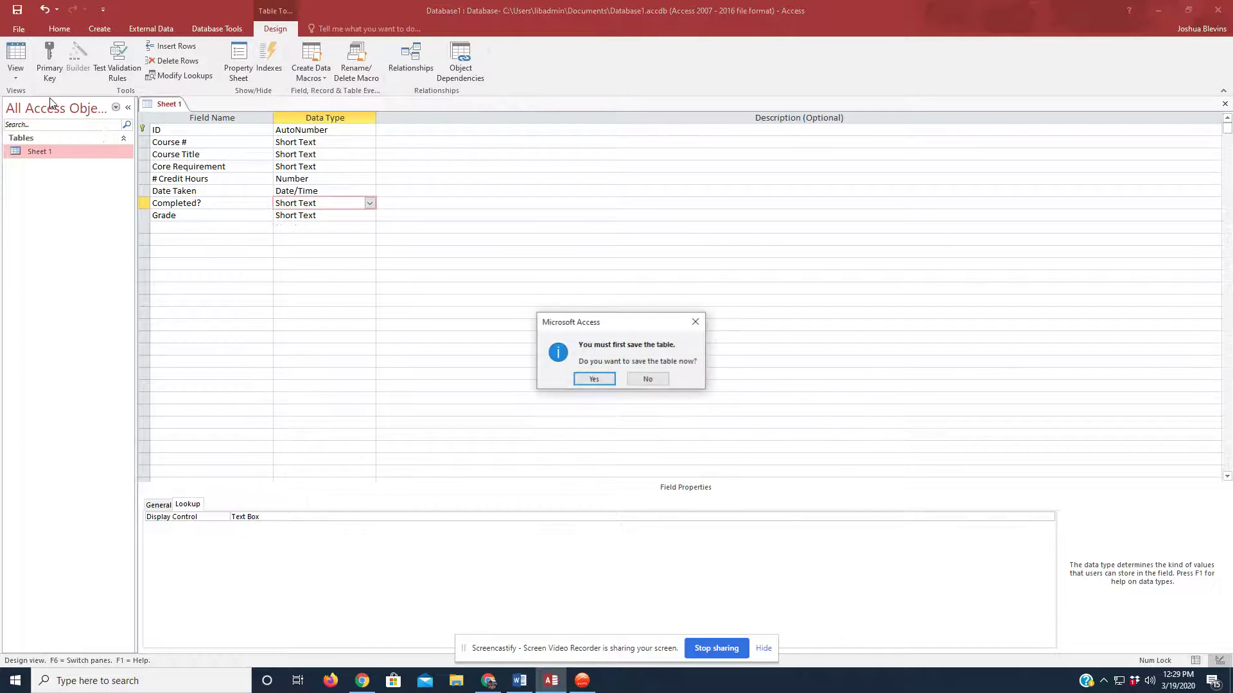
{"action": "left_click", "coordinate": [593, 380]}
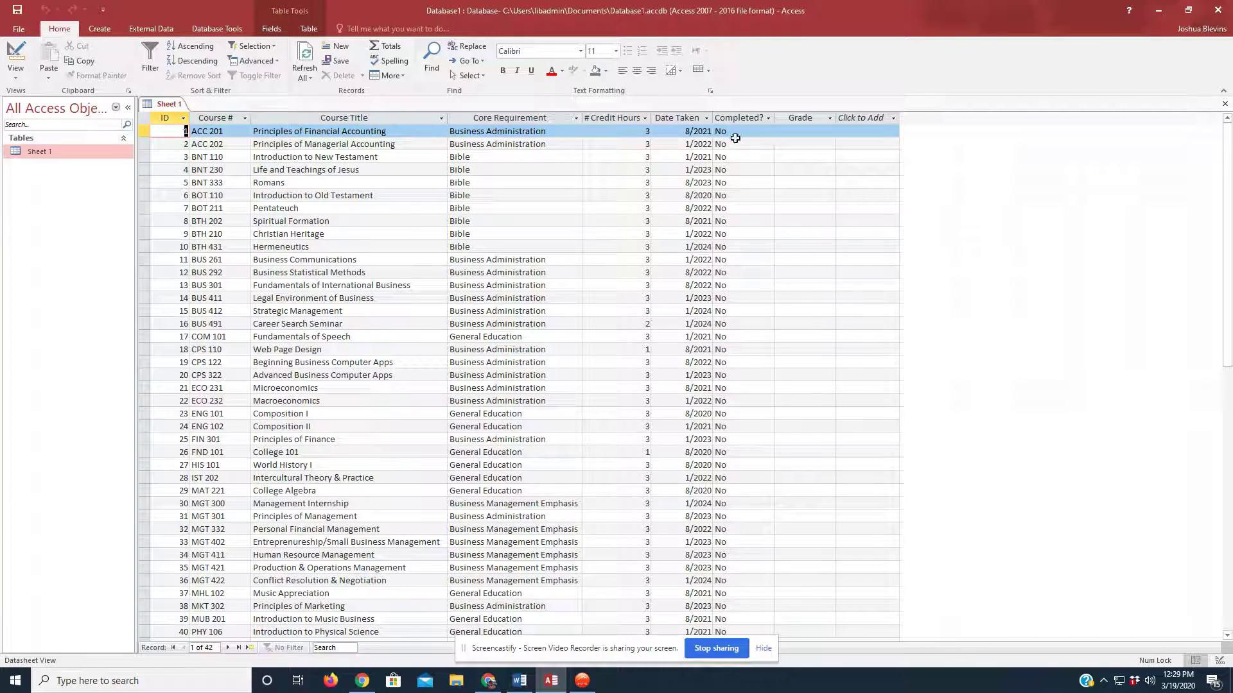
{"action": "scroll", "coordinate": [738, 335], "scroll_direction": "down", "scroll_amount": 7}
{"action": "scroll", "coordinate": [738, 335], "scroll_direction": "up", "scroll_amount": 7}
{"action": "left_click", "coordinate": [15, 80]}
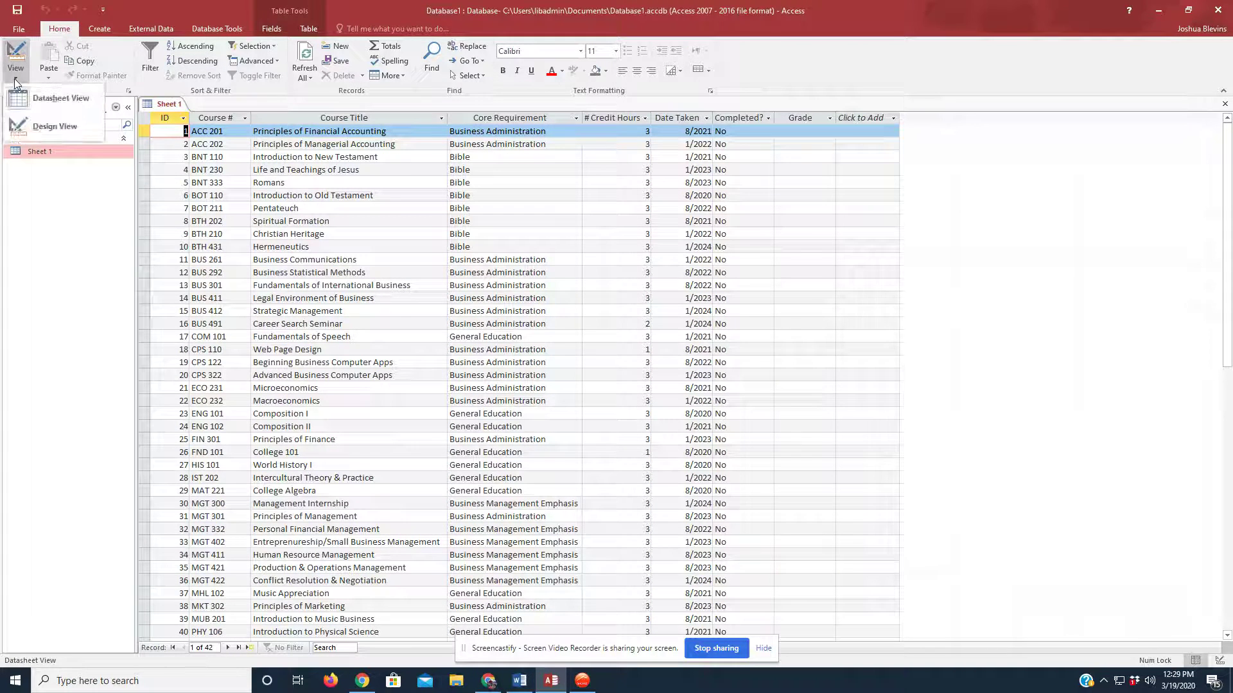
- In Design view, set Completed? back to Yes/No with Check Box as its display control
{"action": "left_click", "coordinate": [44, 127]}
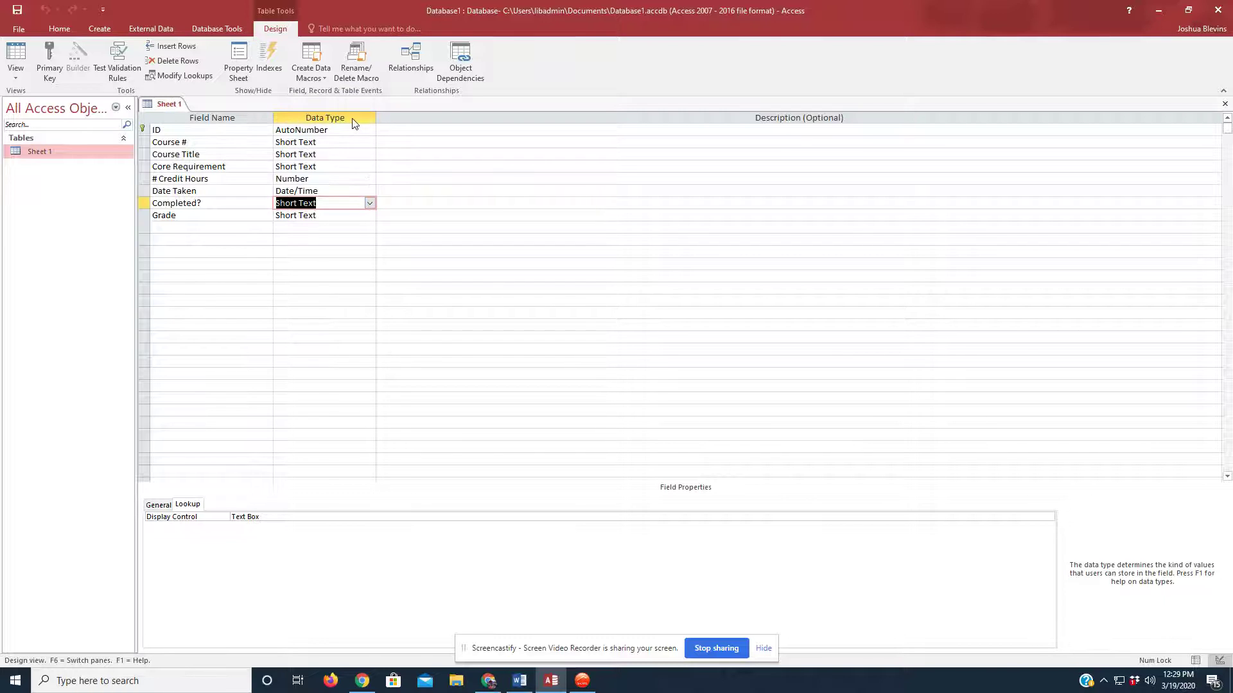
{"action": "left_click", "coordinate": [371, 204]}
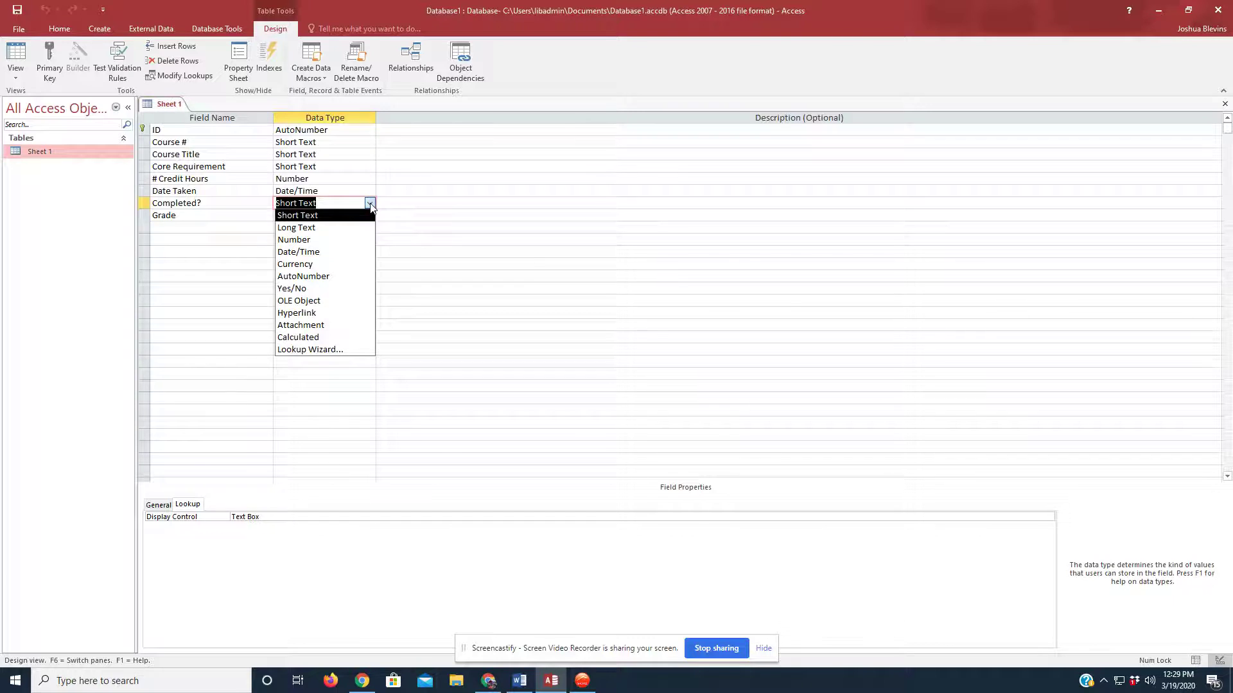
{"action": "left_click", "coordinate": [325, 289]}
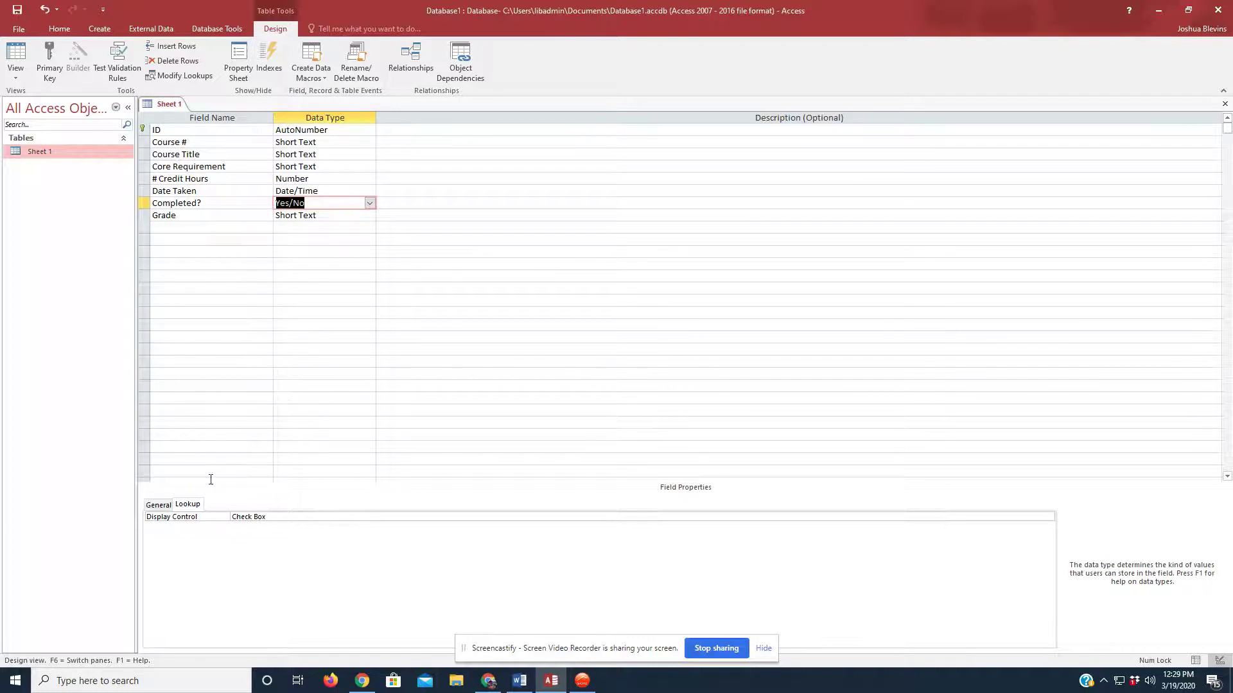
{"action": "left_click", "coordinate": [158, 505]}
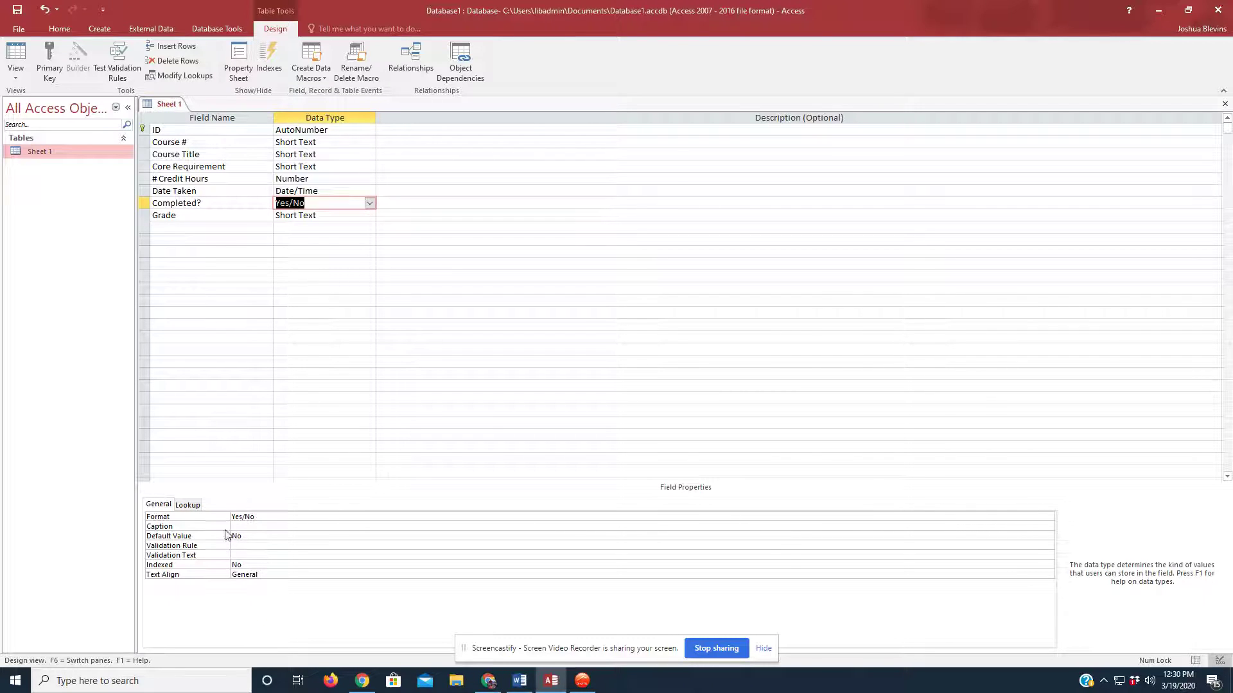
{"action": "left_click", "coordinate": [188, 506]}
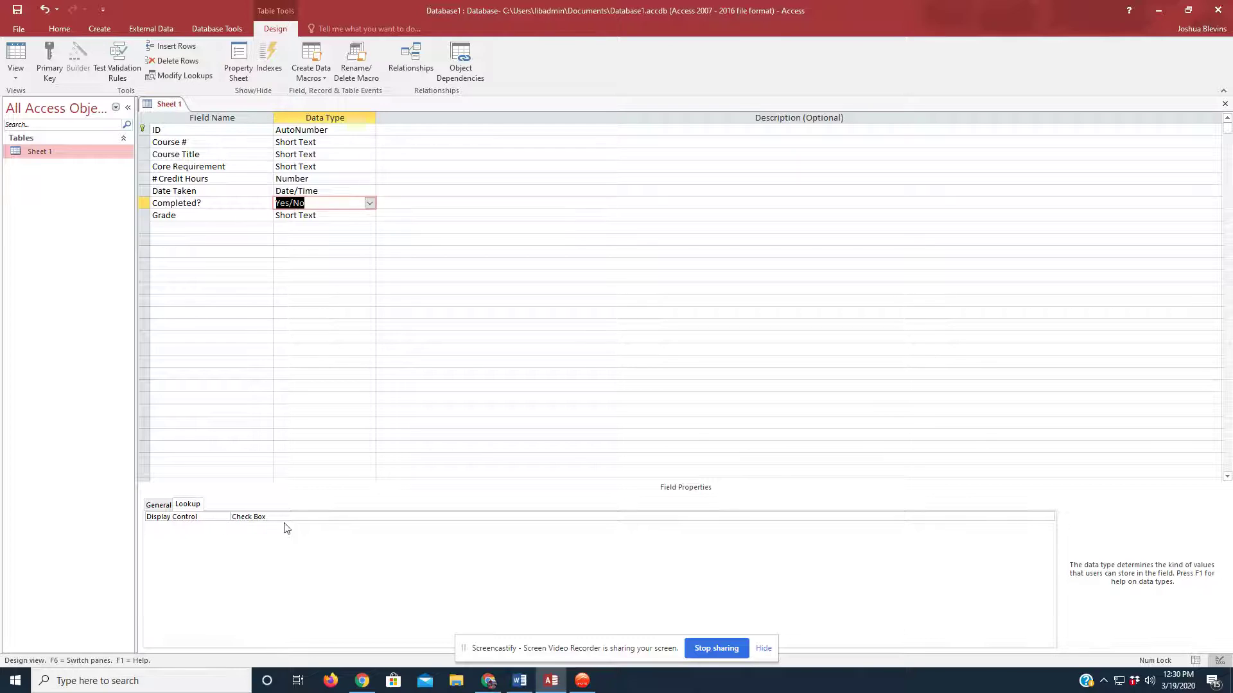
{"action": "left_click", "coordinate": [268, 518]}
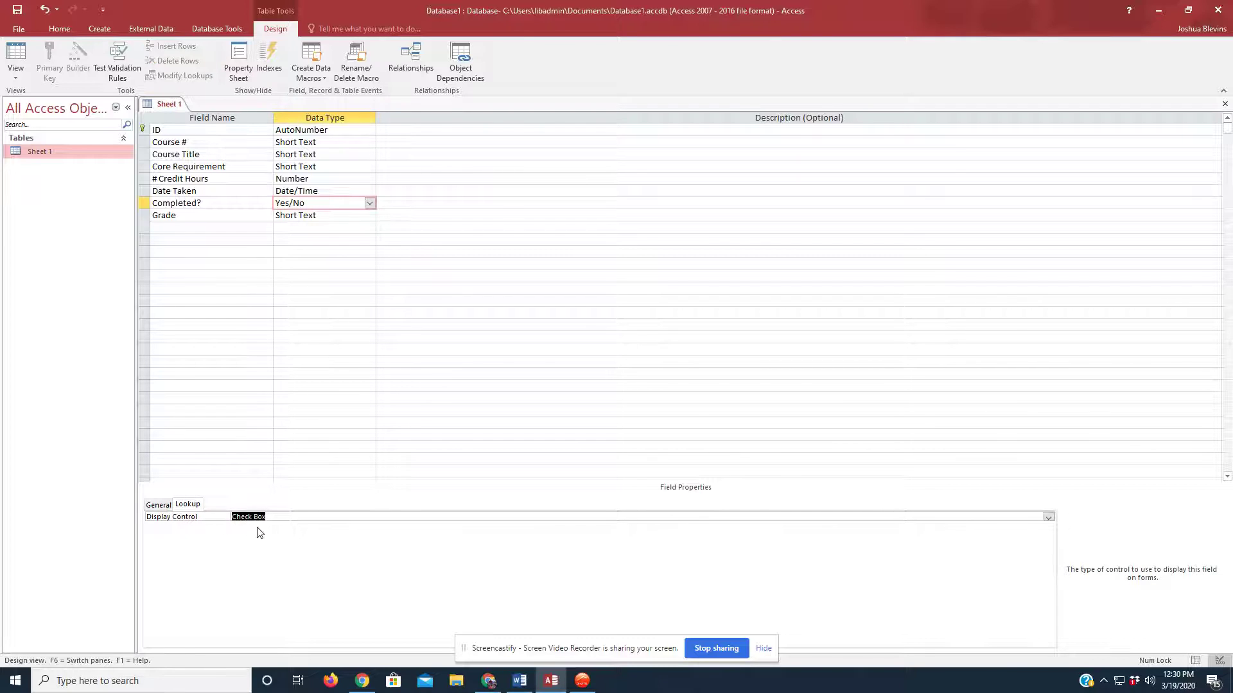
- Switch to Datasheet view, saving the table and accepting the data-loss warning
{"action": "left_click", "coordinate": [14, 77]}
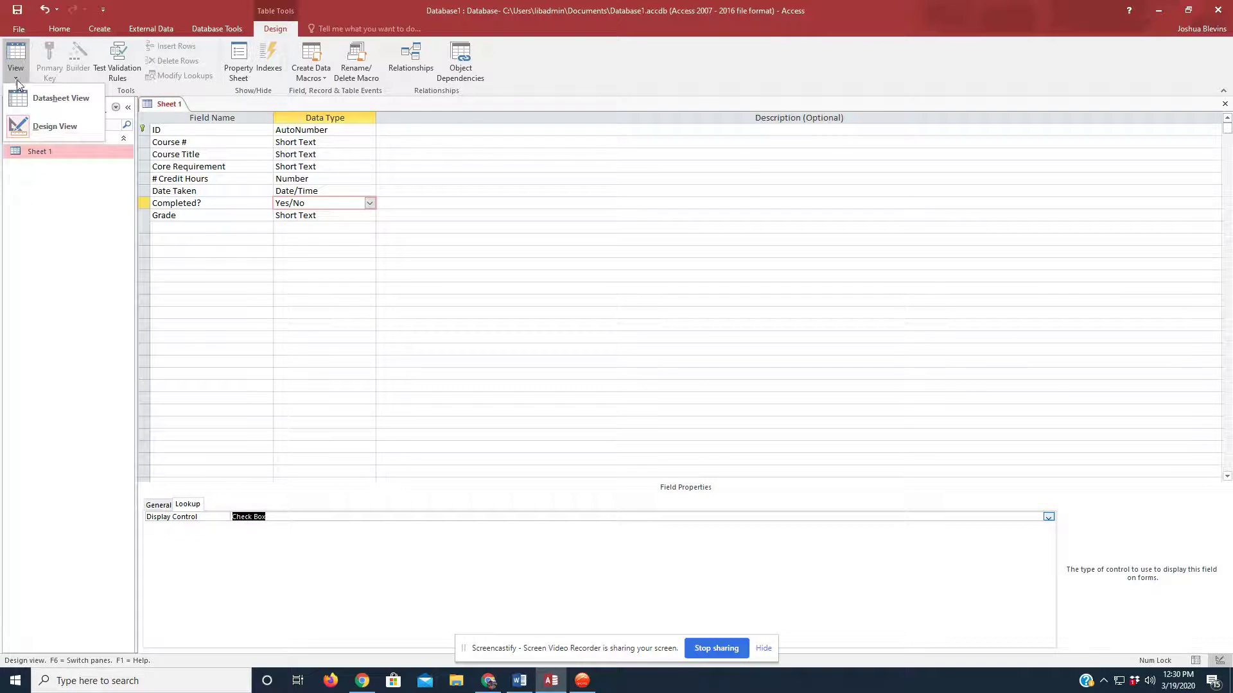
{"action": "left_click", "coordinate": [55, 101]}
{"action": "left_click", "coordinate": [581, 378]}
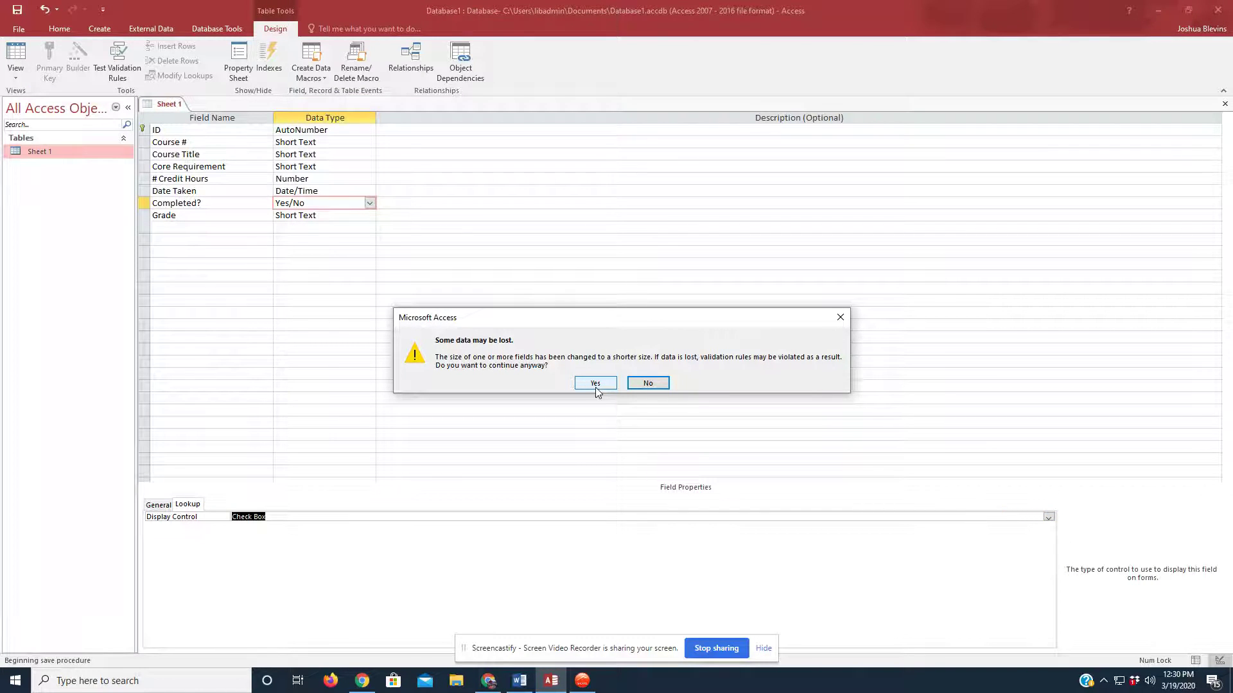
{"action": "left_click", "coordinate": [595, 384]}
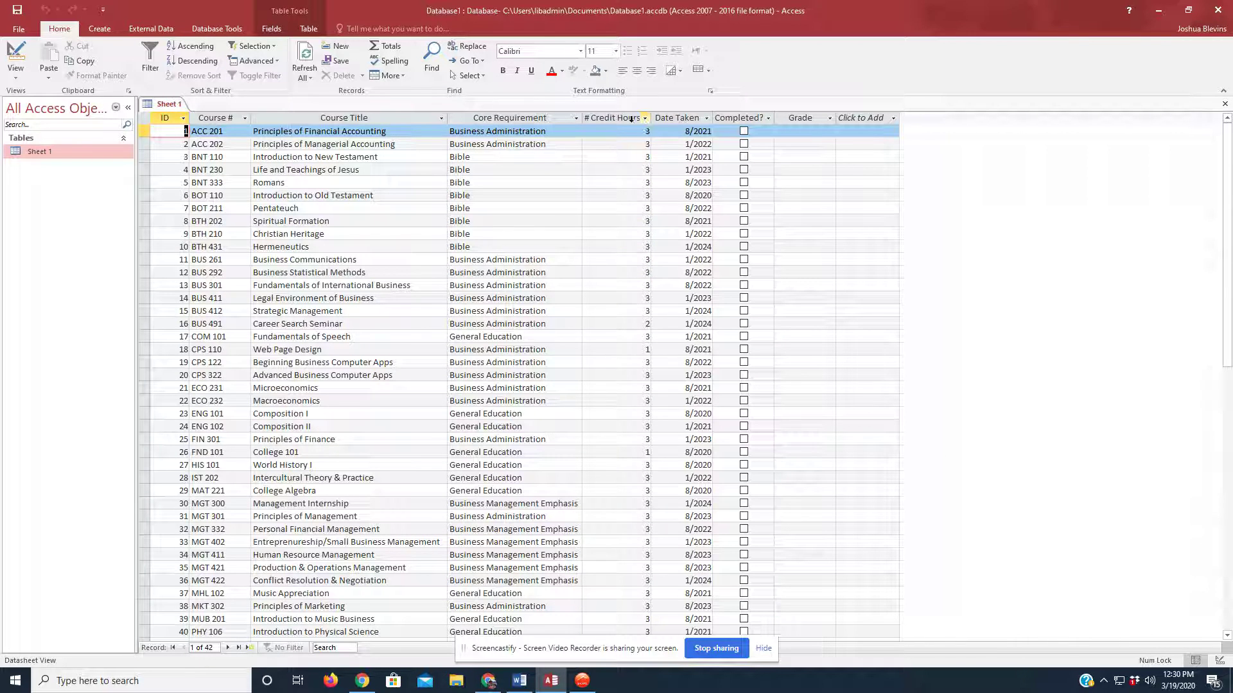
- Look through the Course Title sort and filter options, then bring up the Create options
{"action": "left_click", "coordinate": [441, 118]}
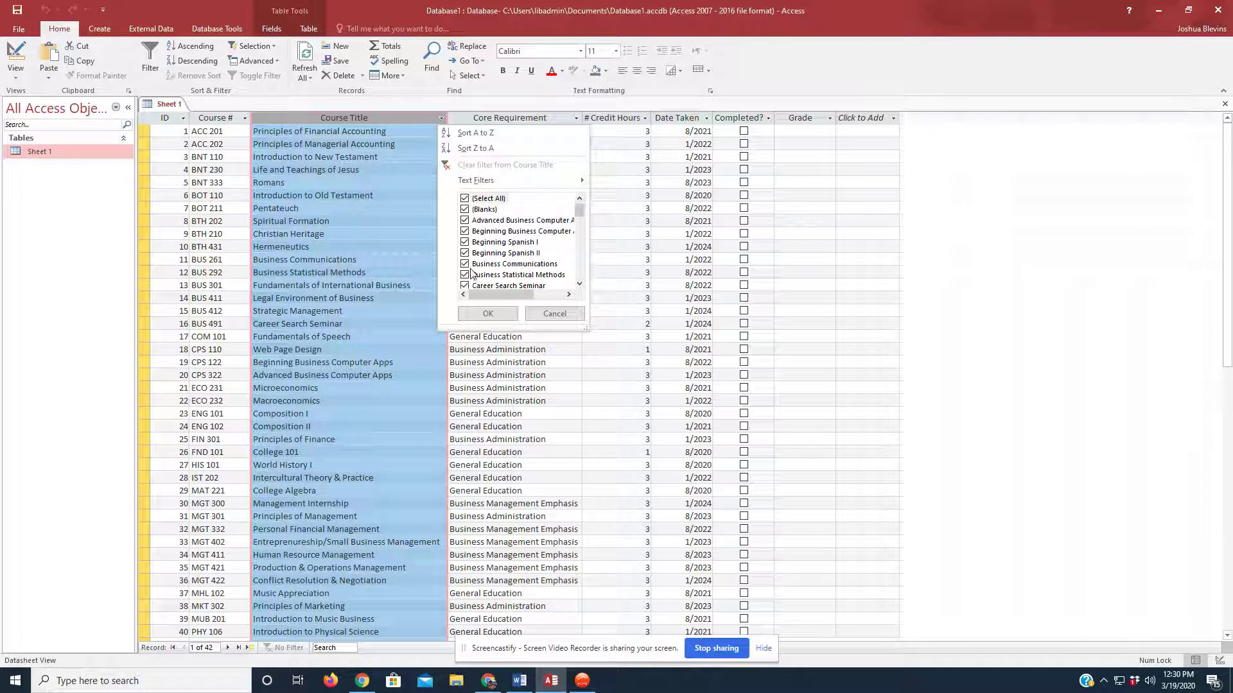
{"action": "left_click", "coordinate": [991, 252]}
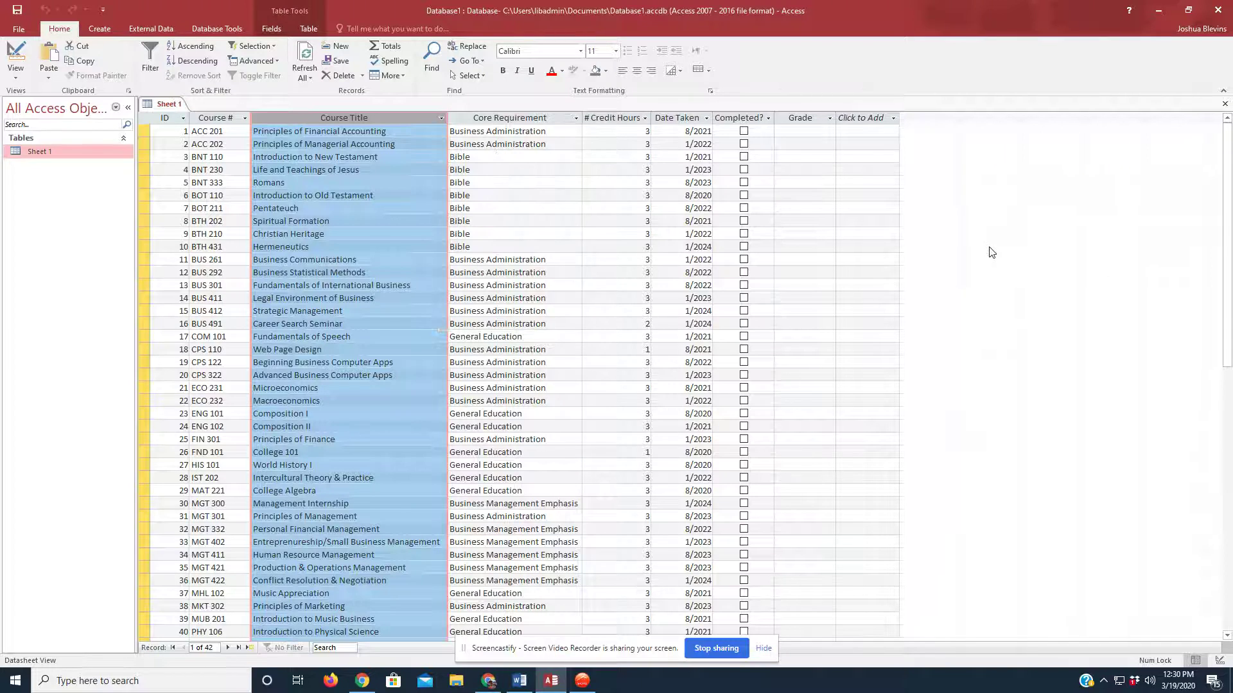
{"action": "left_click", "coordinate": [104, 34]}
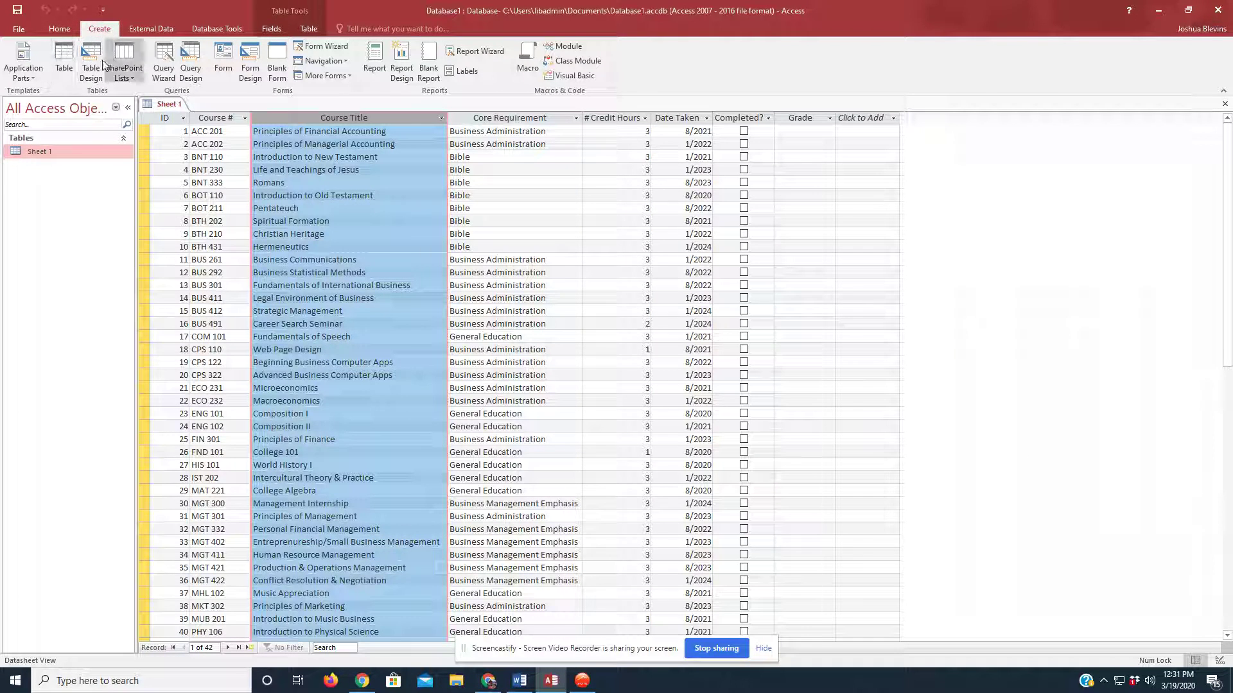
- Start a new design-view query with Sheet 1 added and its field list enlarged
{"action": "left_click", "coordinate": [190, 72]}
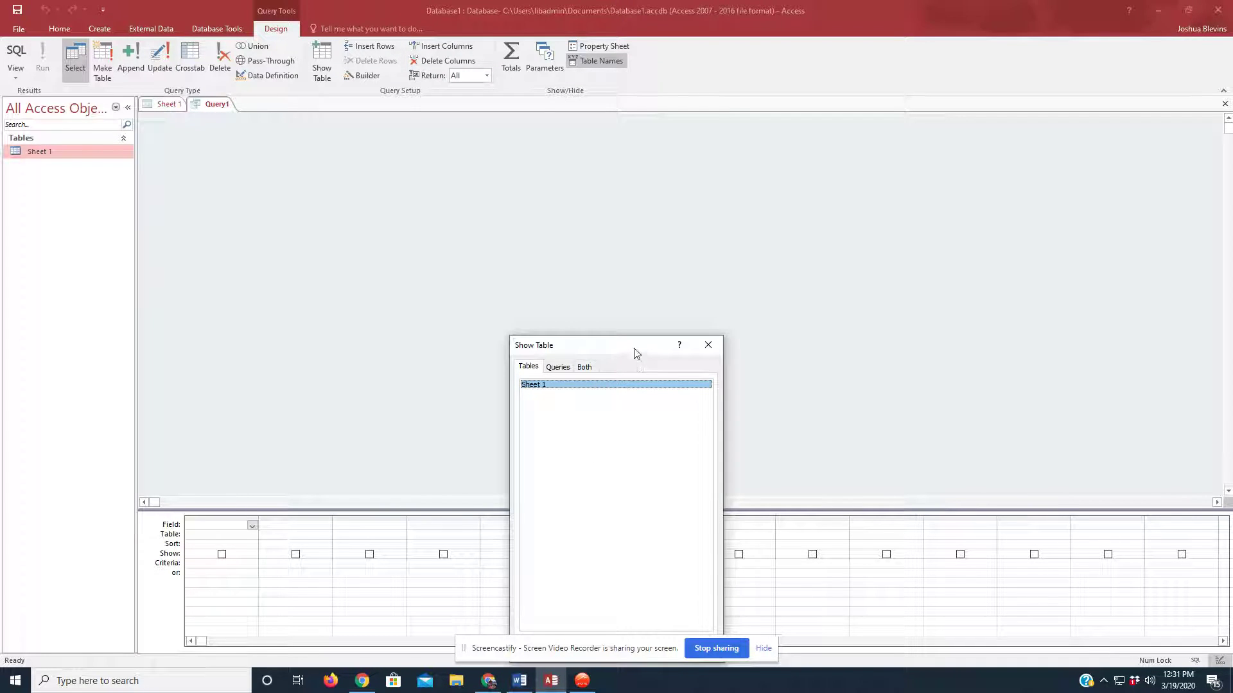
{"action": "left_click_drag", "start_coordinate": [636, 348], "coordinate": [605, 180]}
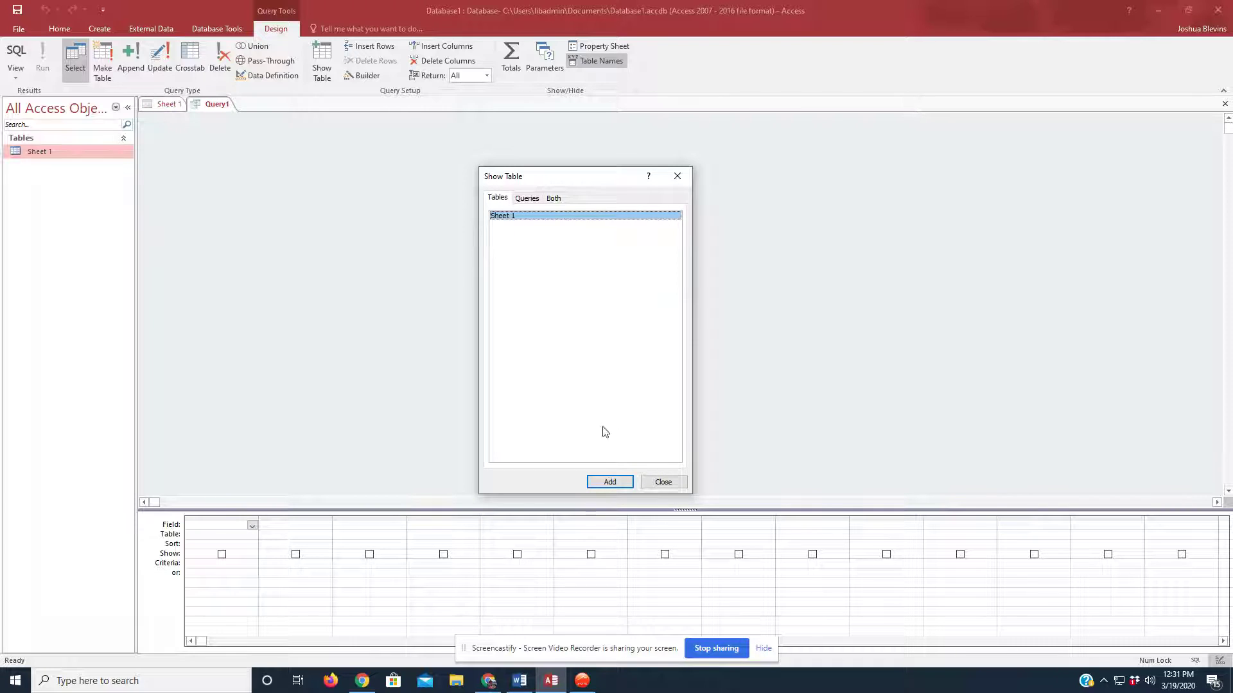
{"action": "left_click", "coordinate": [618, 486]}
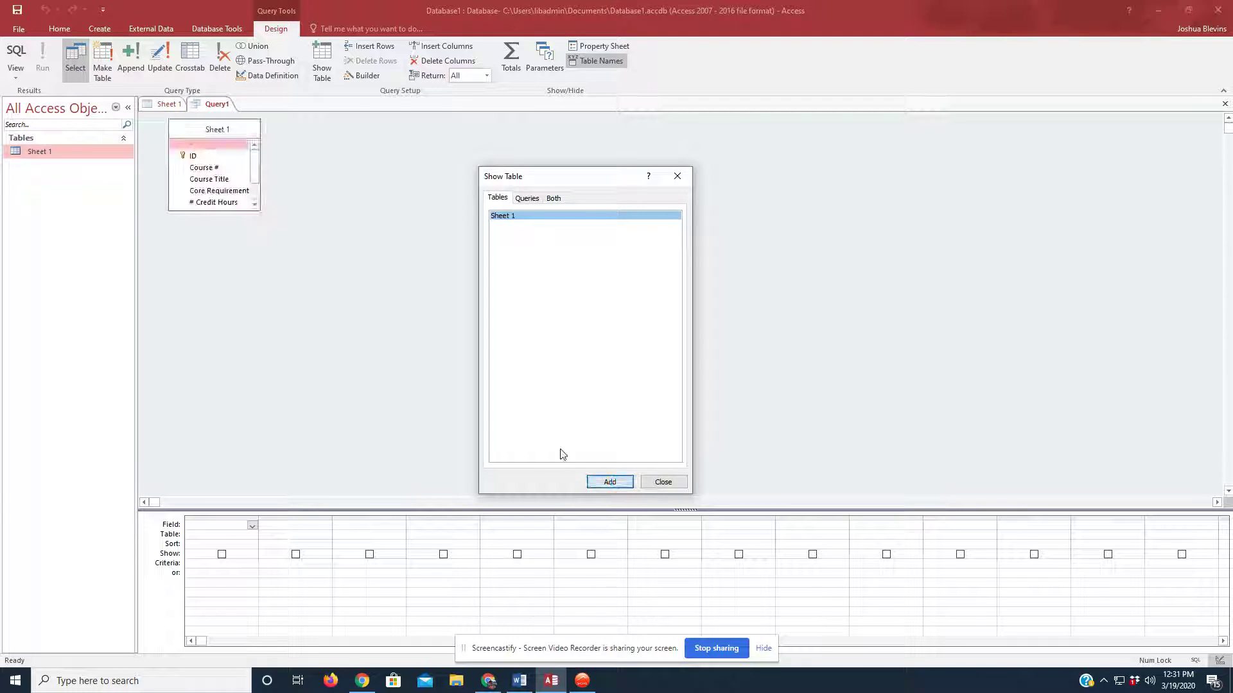
{"action": "left_click", "coordinate": [665, 486]}
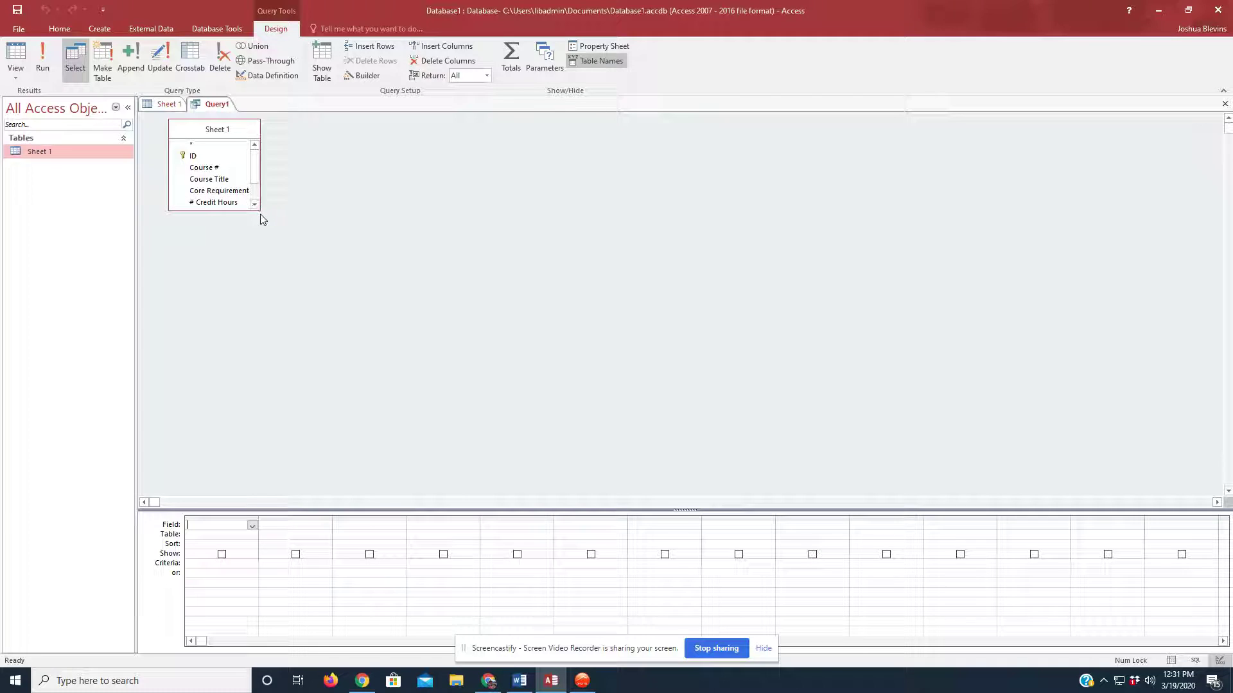
{"action": "left_click_drag", "start_coordinate": [259, 210], "coordinate": [315, 256]}
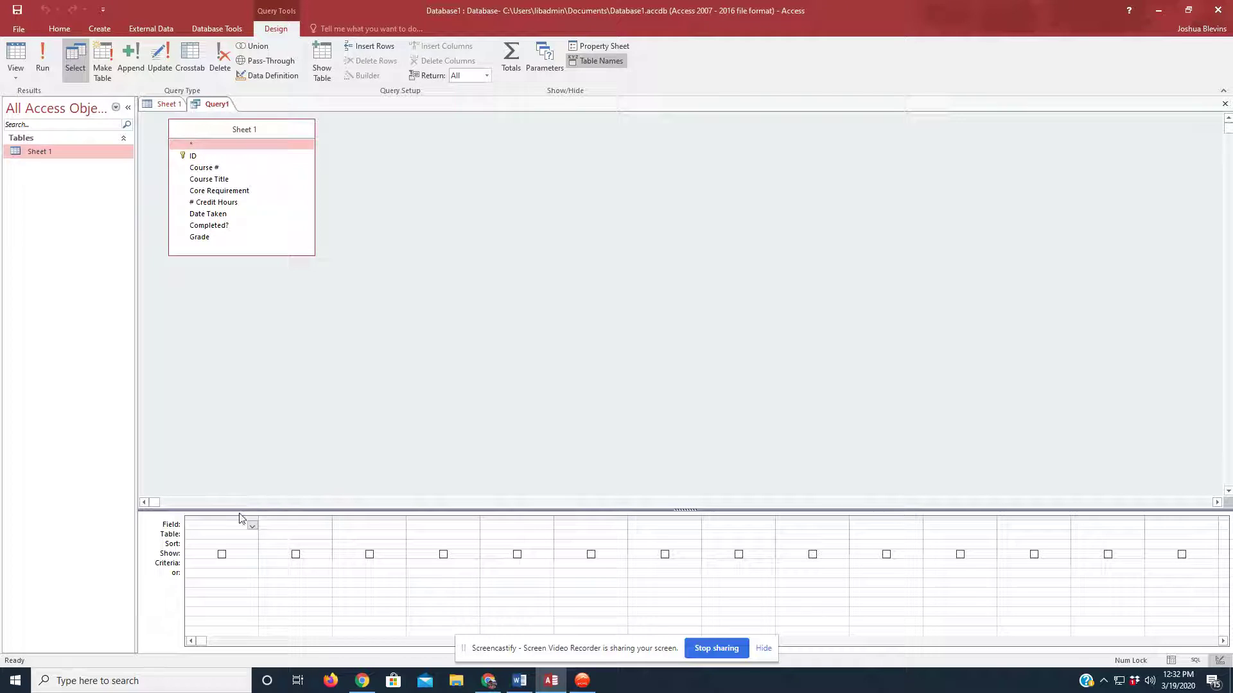
- Put Course #, Course Title and Core Requirement in the first three grid columns
{"action": "double_click", "coordinate": [210, 214]}
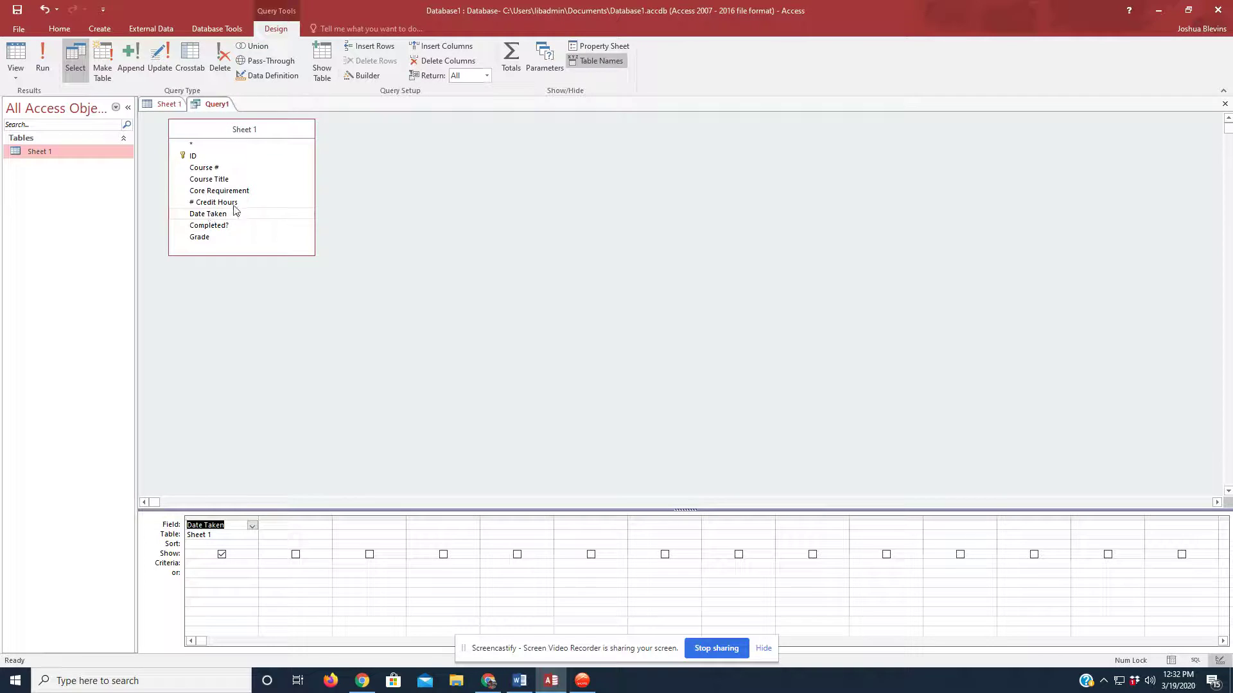
{"action": "double_click", "coordinate": [218, 180]}
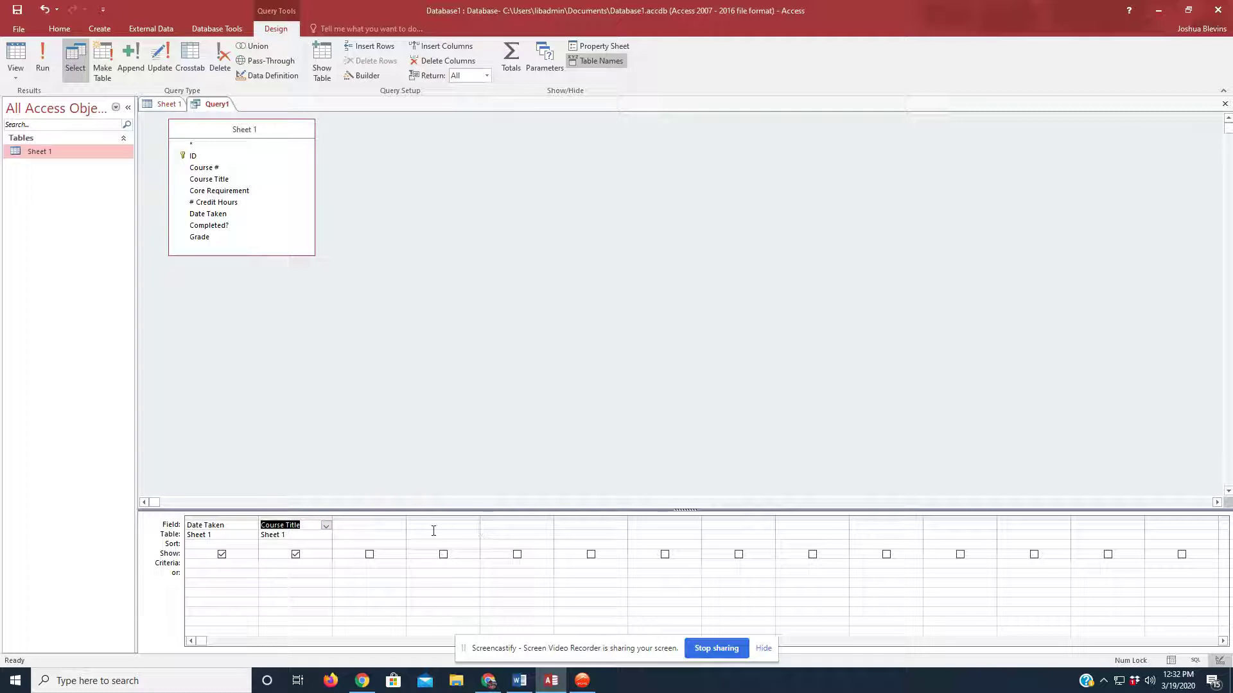
{"action": "left_click", "coordinate": [245, 529]}
{"action": "left_click", "coordinate": [252, 526]}
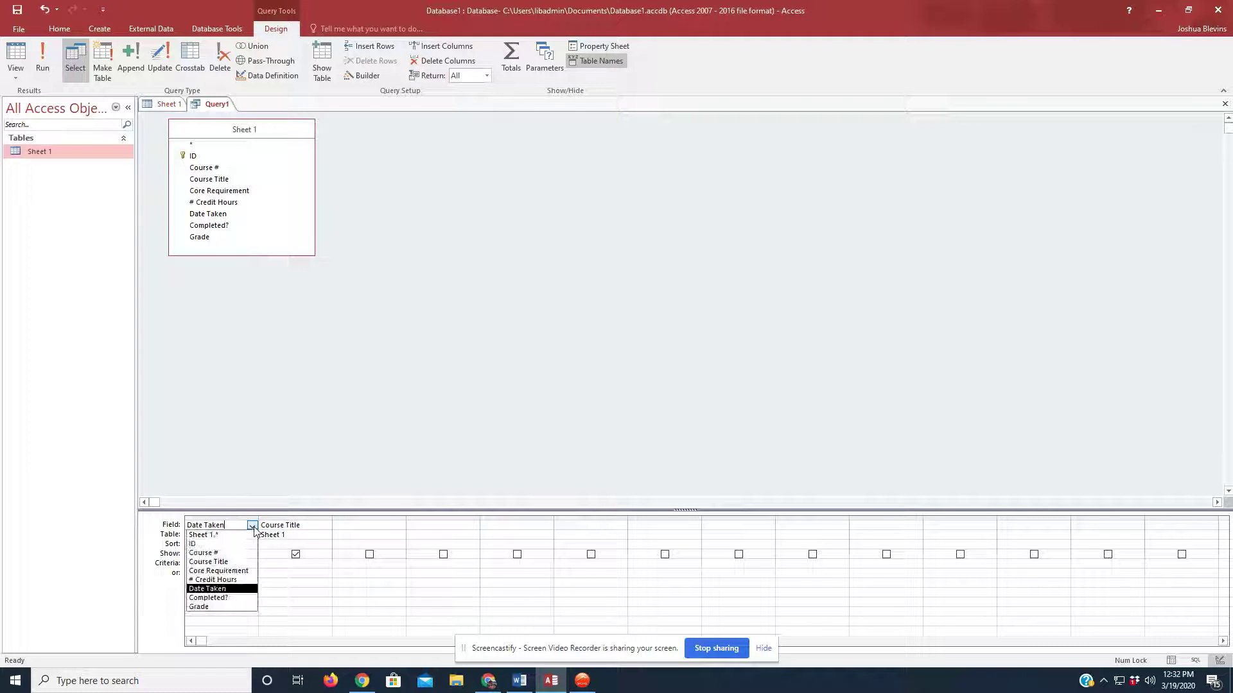
{"action": "left_click", "coordinate": [234, 554]}
{"action": "left_click", "coordinate": [312, 527]}
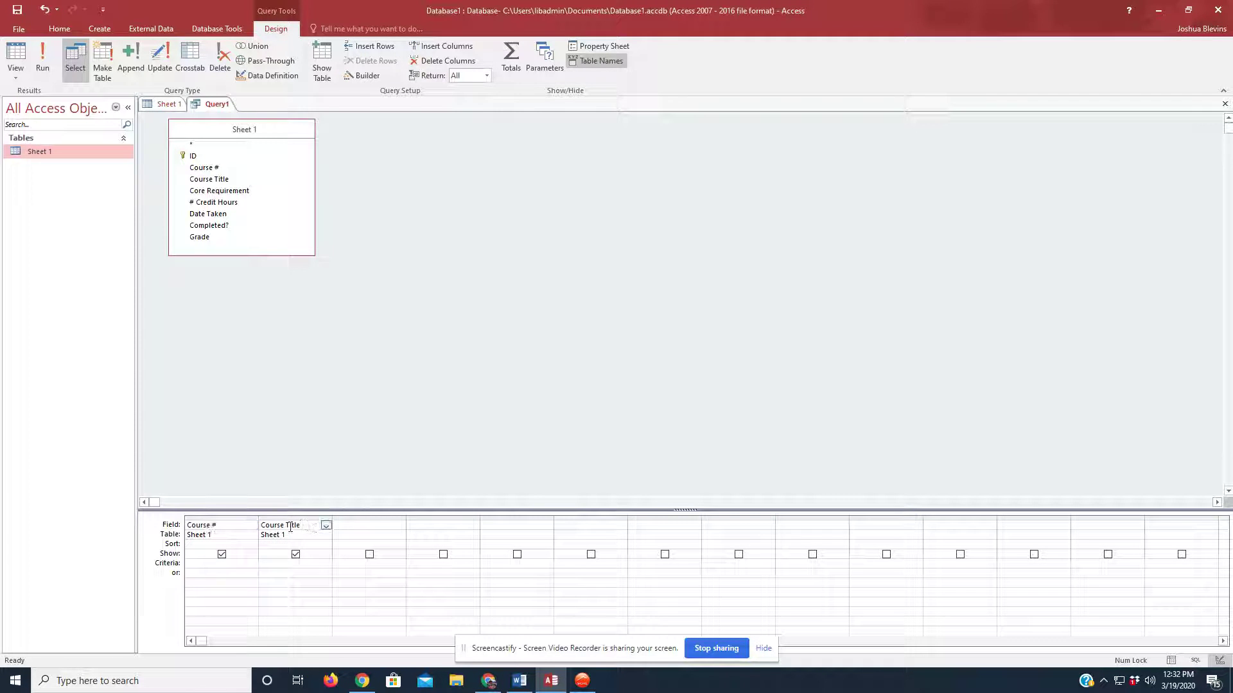
{"action": "left_click", "coordinate": [361, 527]}
{"action": "left_click", "coordinate": [400, 526]}
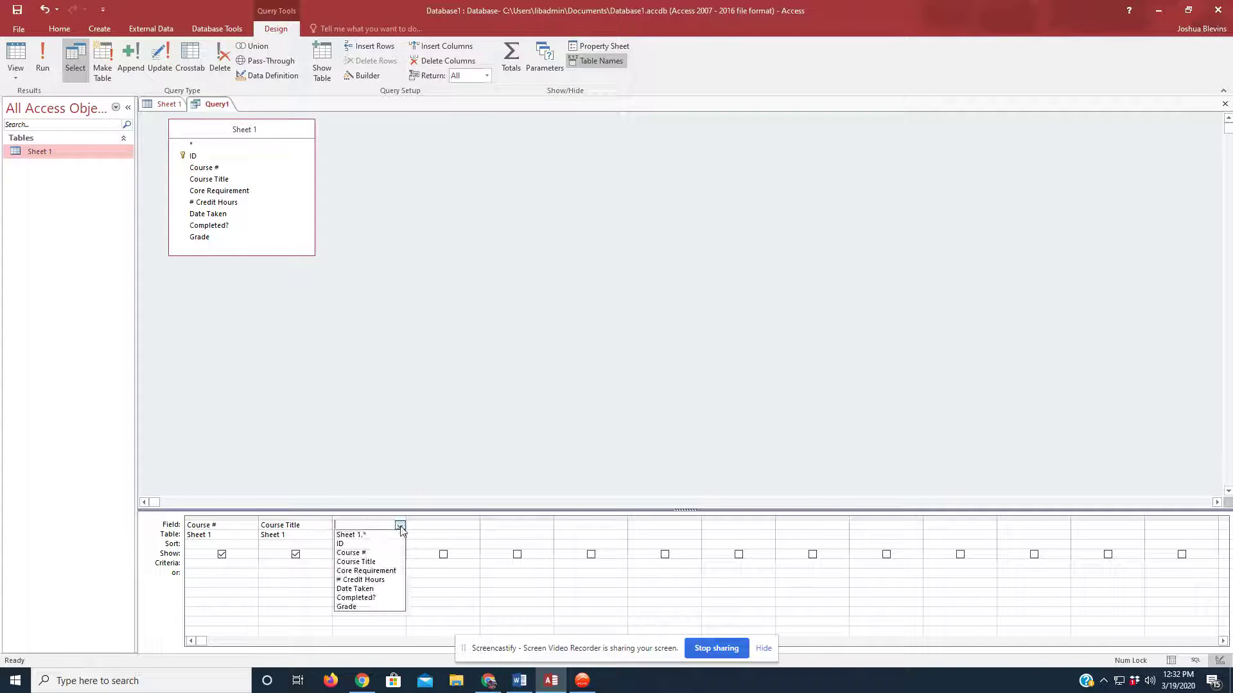
{"action": "left_click", "coordinate": [373, 571]}
- Fill columns four to seven with # Credit Hours, Date Taken, Completed? and Grade
{"action": "left_click", "coordinate": [443, 527]}
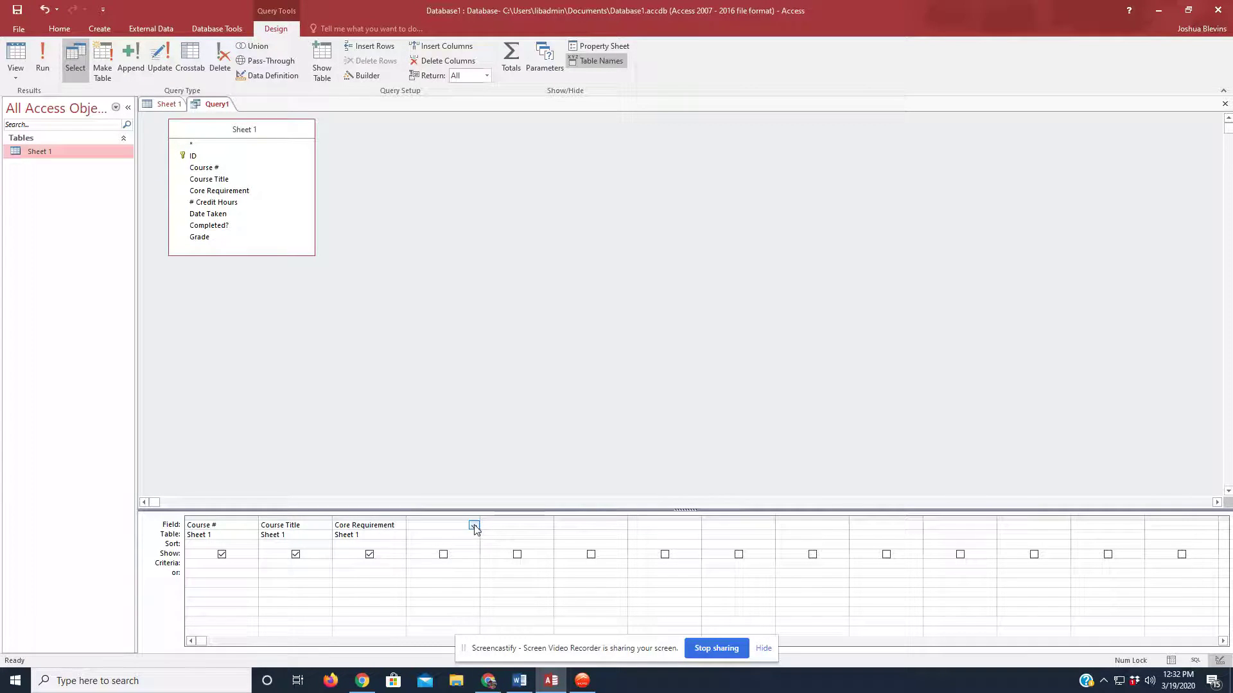
{"action": "left_click", "coordinate": [474, 527]}
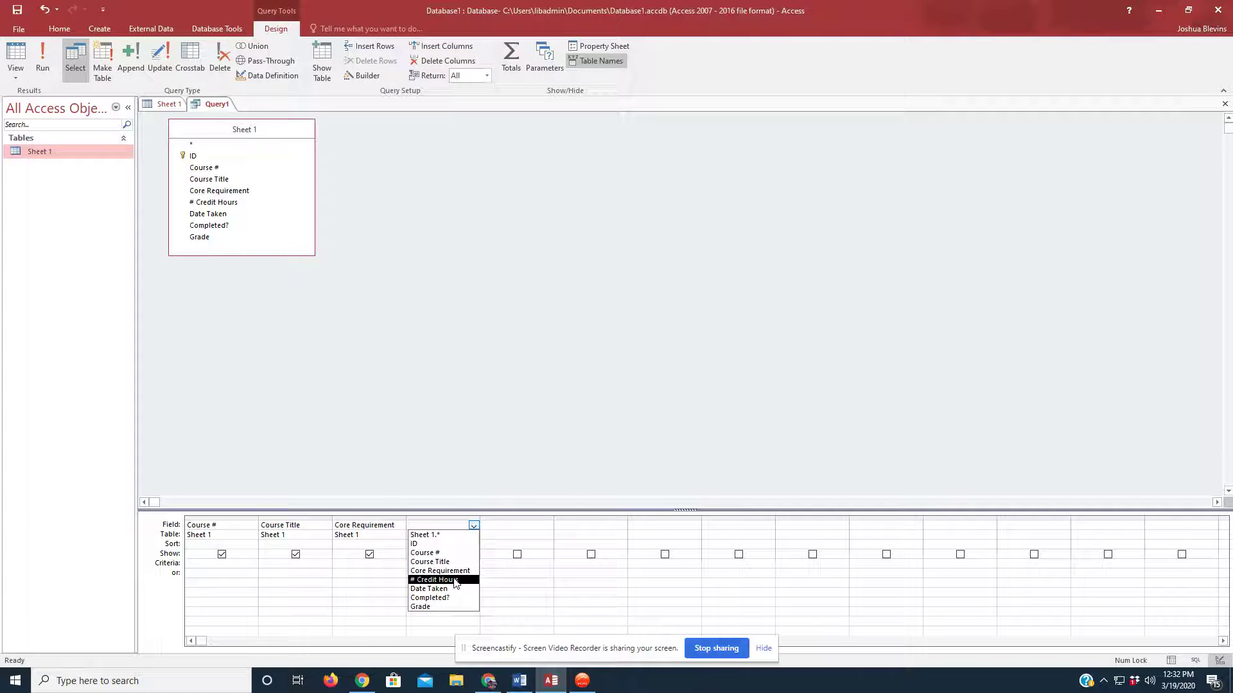
{"action": "left_click", "coordinate": [455, 580]}
{"action": "left_click", "coordinate": [543, 526]}
{"action": "left_click", "coordinate": [547, 527]}
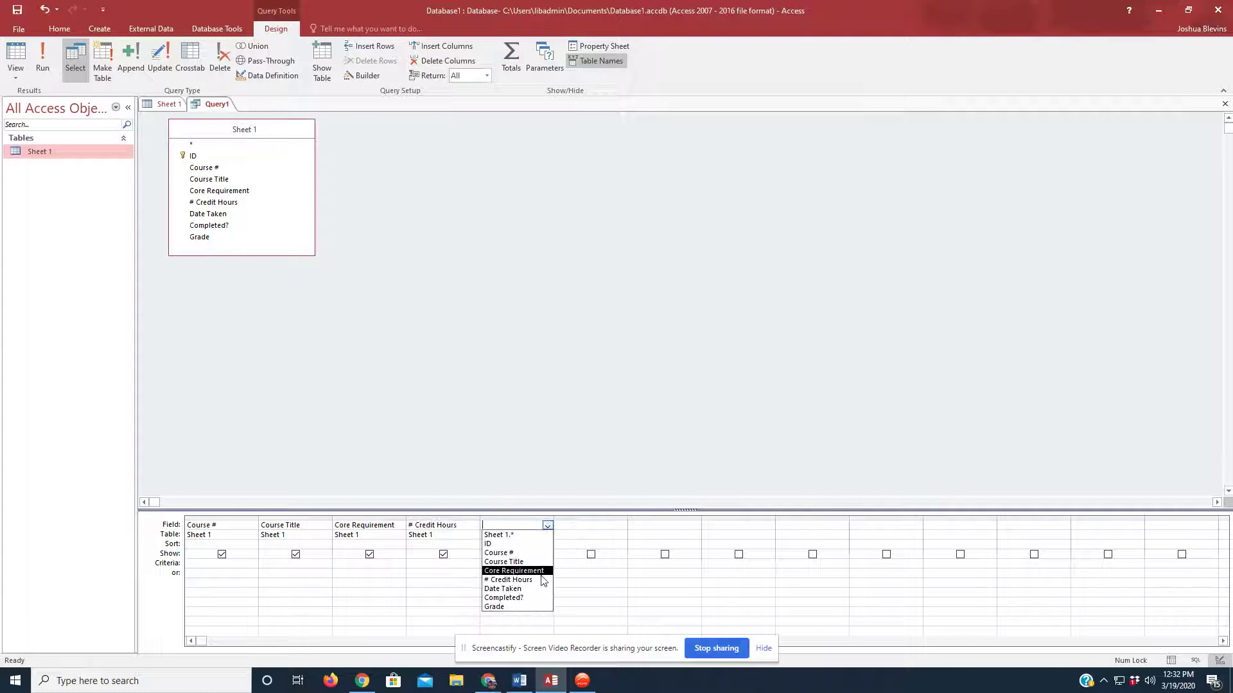
{"action": "left_click", "coordinate": [539, 589]}
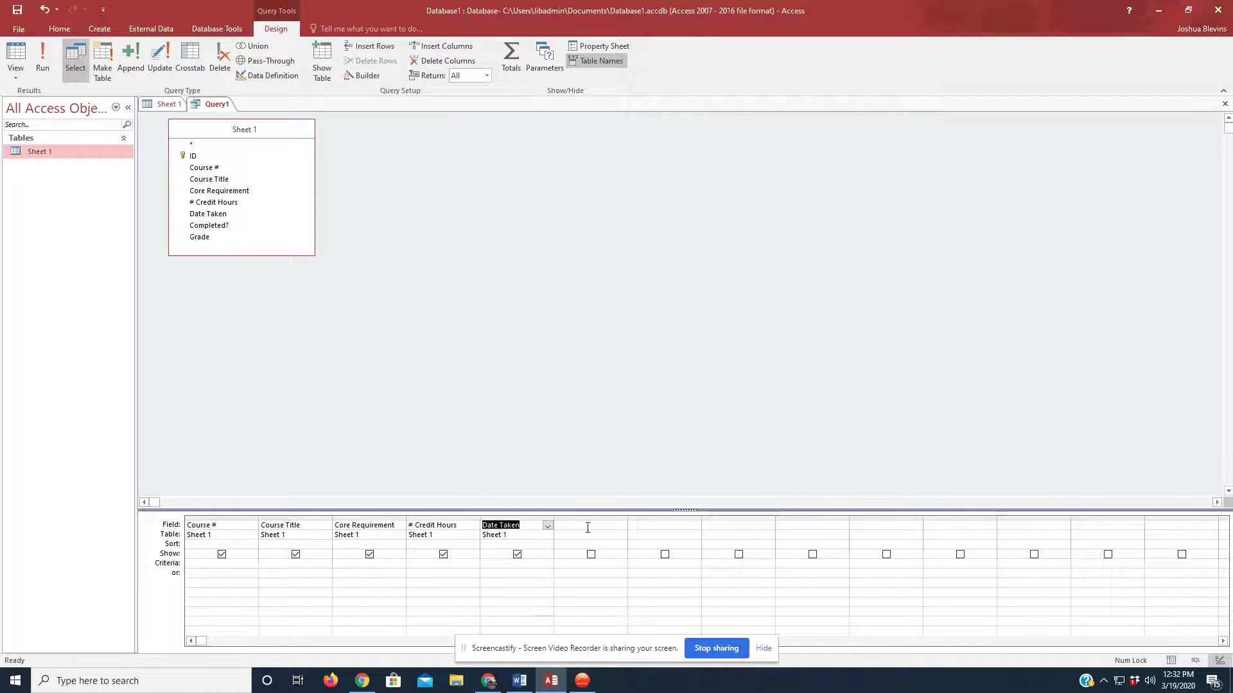
{"action": "left_click", "coordinate": [620, 527]}
{"action": "left_click", "coordinate": [622, 526]}
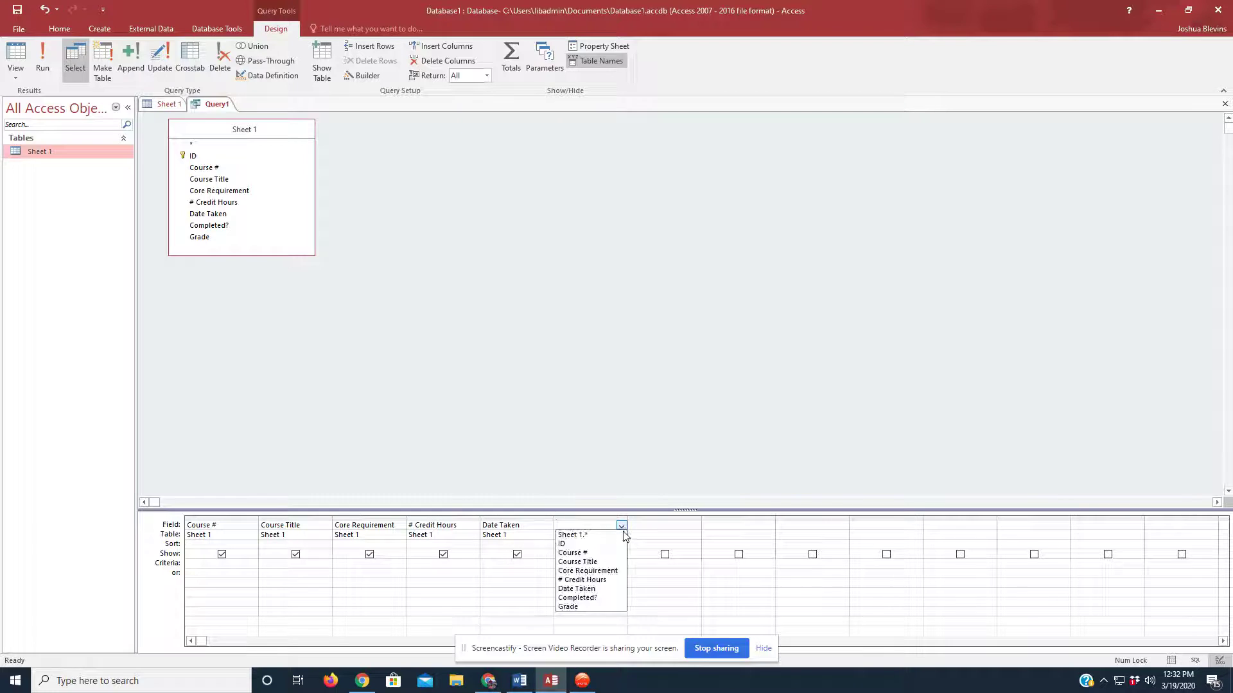
{"action": "left_click", "coordinate": [603, 598]}
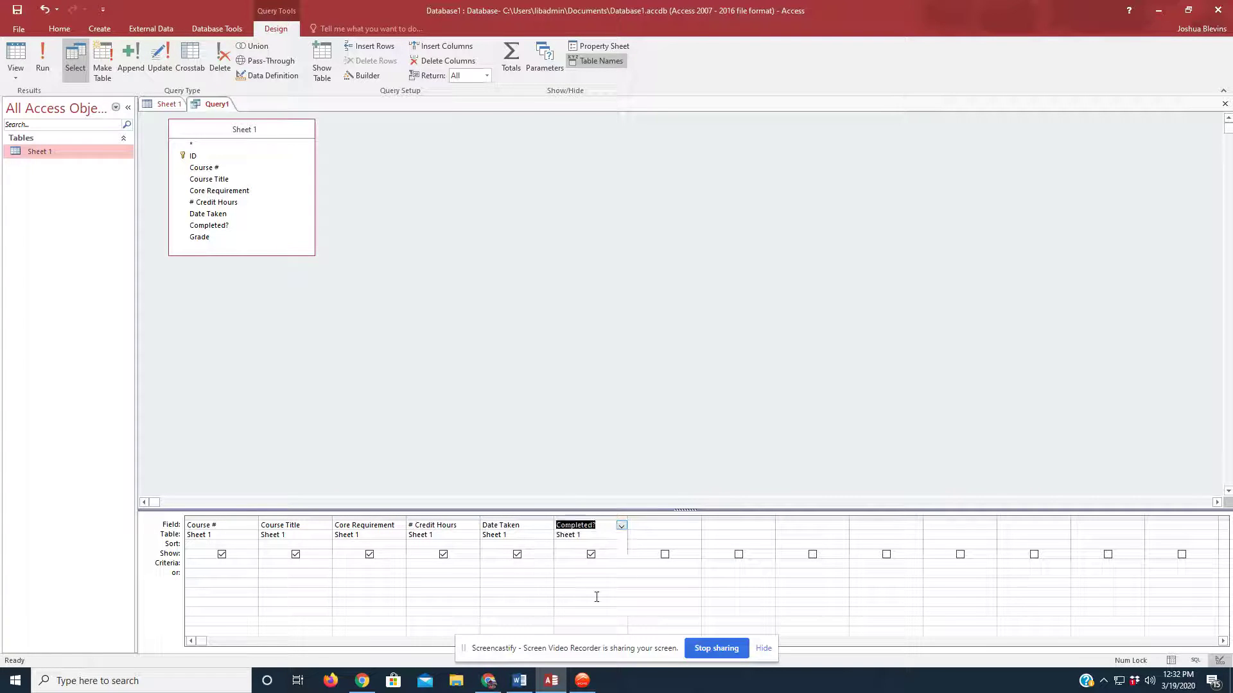
{"action": "left_click", "coordinate": [662, 525]}
{"action": "left_click", "coordinate": [695, 526]}
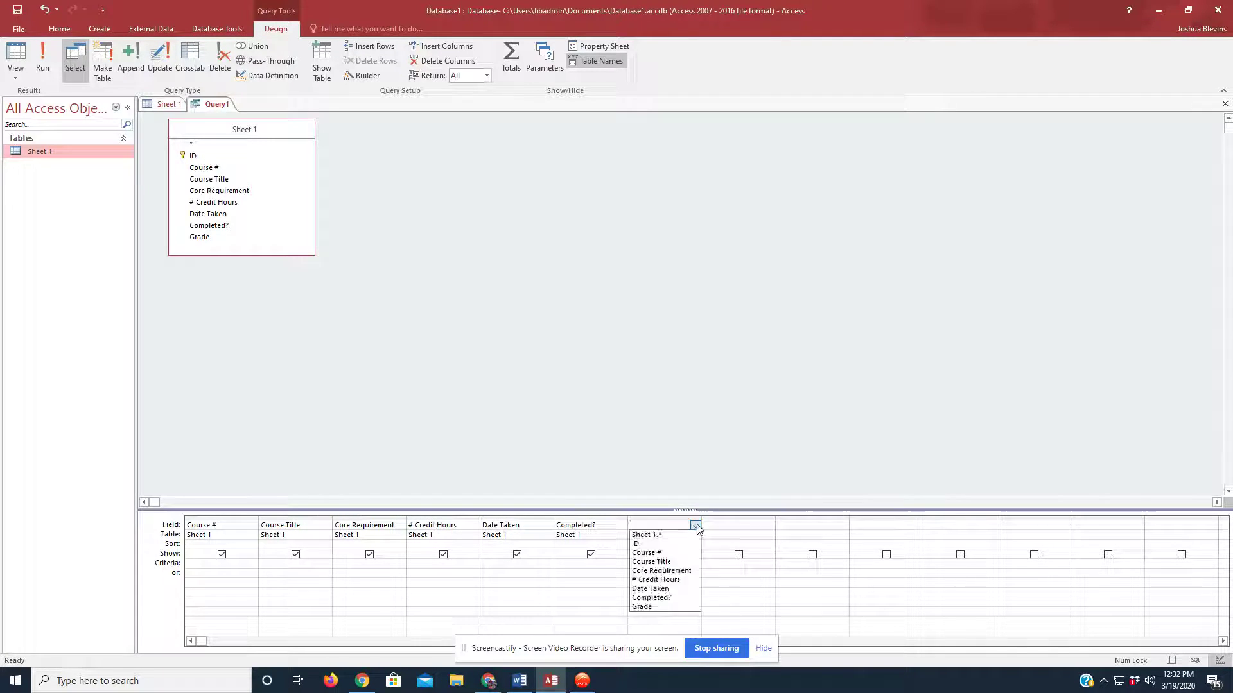
{"action": "left_click", "coordinate": [649, 607]}
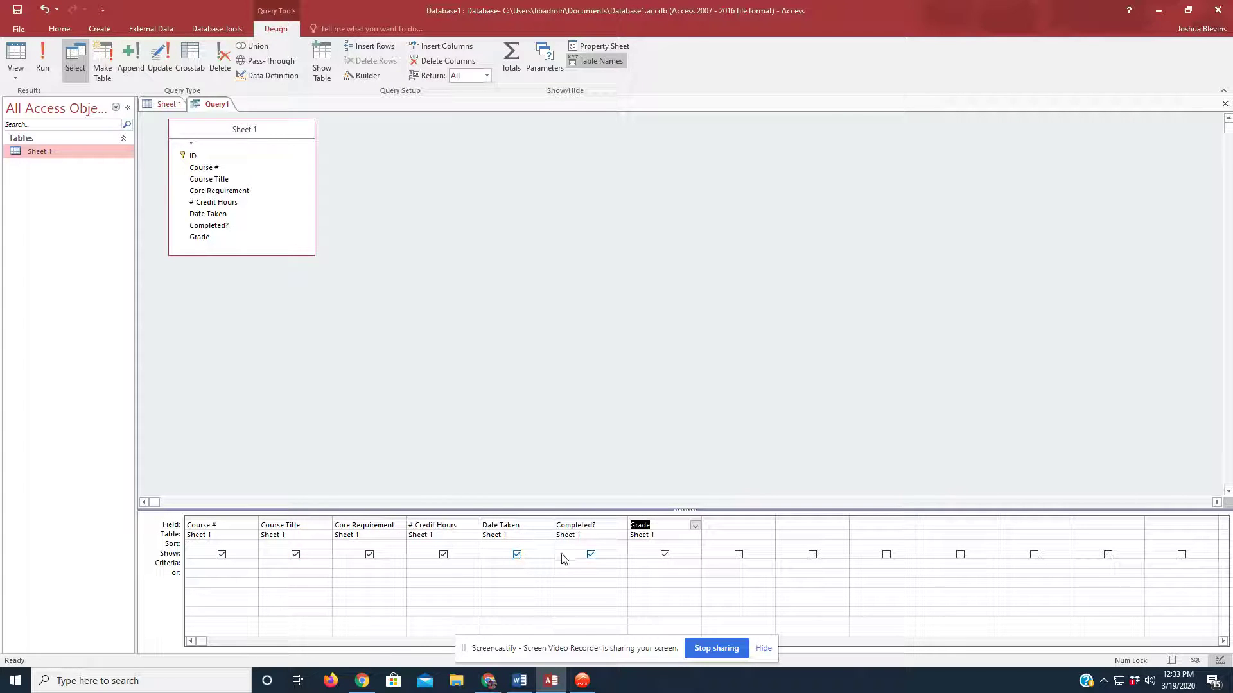
- Enter the criteria '8/2021', in quote marks, under the Date Taken column
{"action": "left_click", "coordinate": [508, 544]}
{"action": "left_click", "coordinate": [500, 567]}
{"action": "type", "text": "'"}
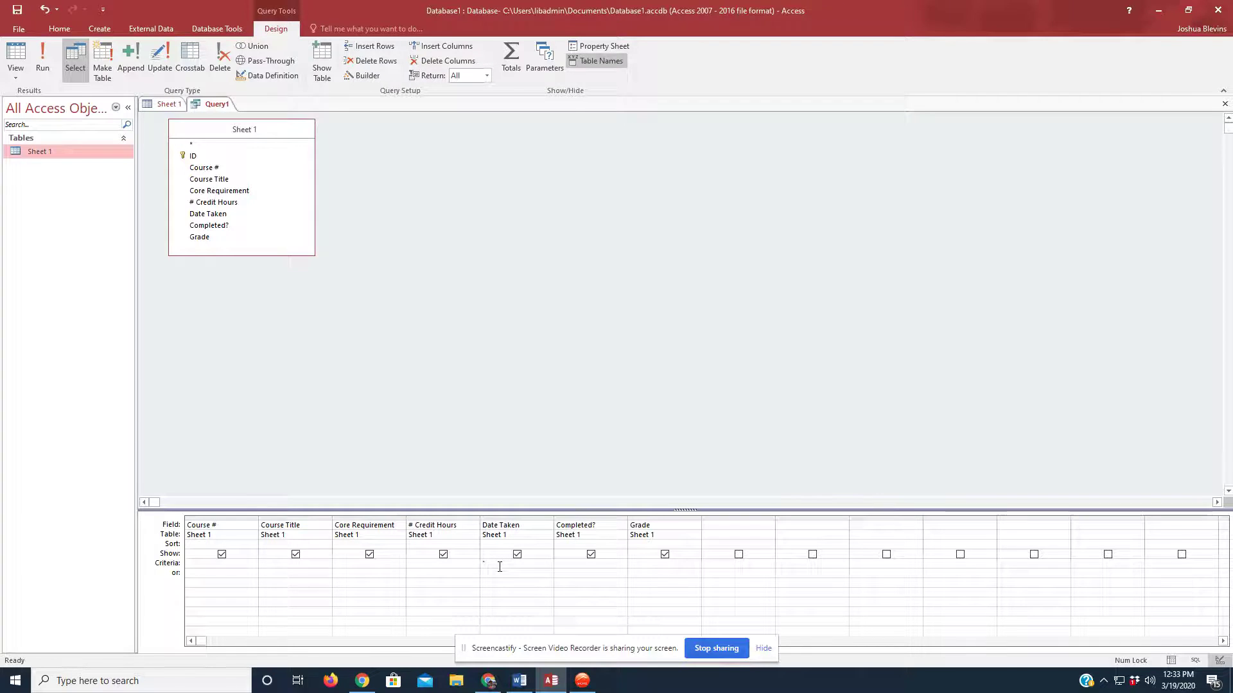
{"action": "type", "text": "8/2021'"}
- Make the Core Requirement column sort in Ascending order
{"action": "left_click", "coordinate": [370, 545]}
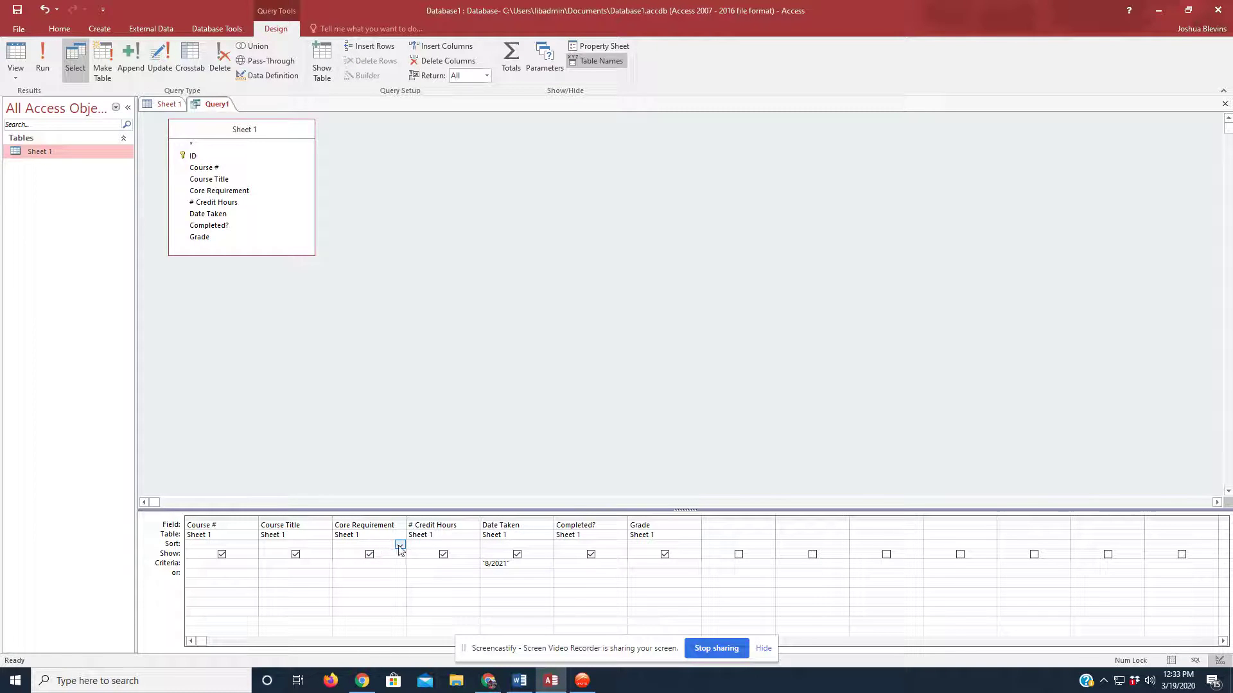
{"action": "left_click", "coordinate": [400, 545]}
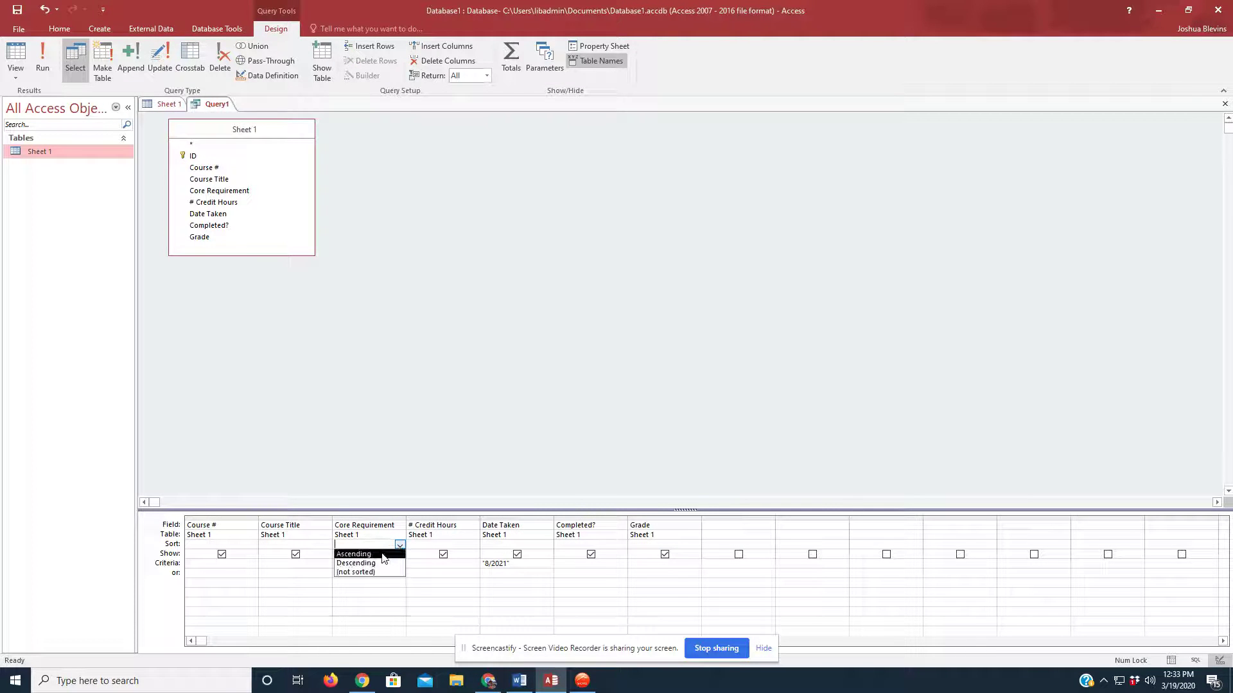
{"action": "left_click", "coordinate": [383, 555]}
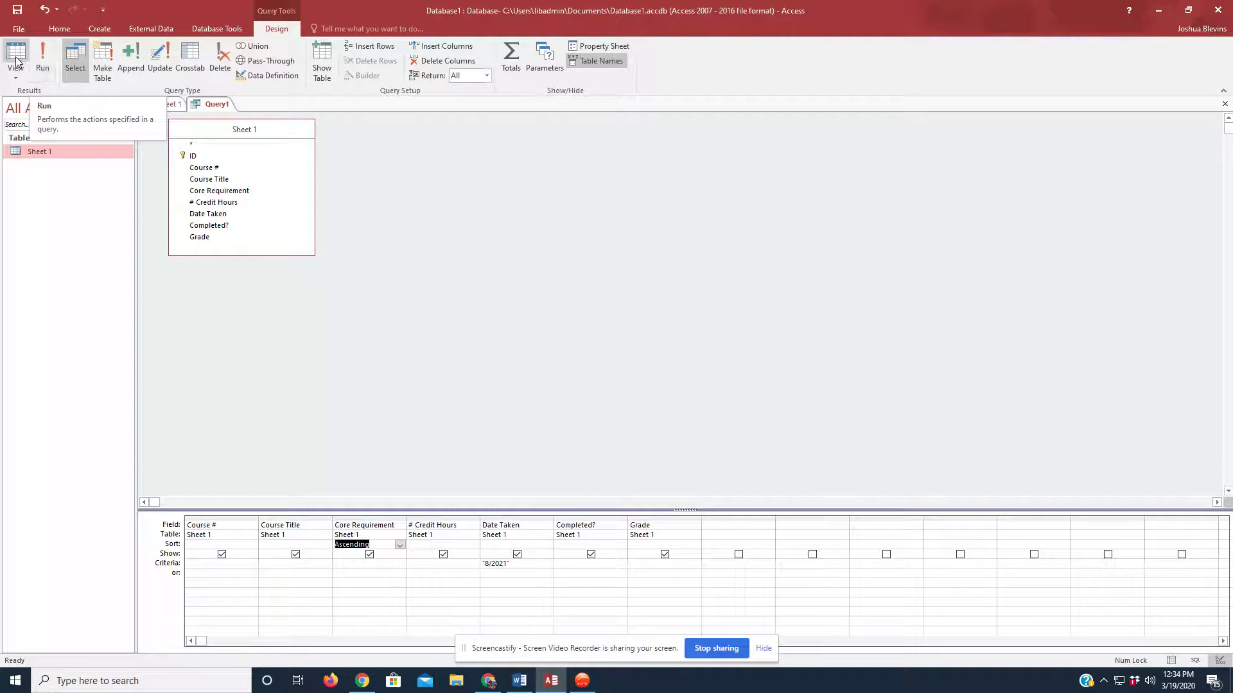
- Run the query, dismiss the data type mismatch error, and strip the quotes from 8/2021
{"action": "left_click", "coordinate": [43, 59]}
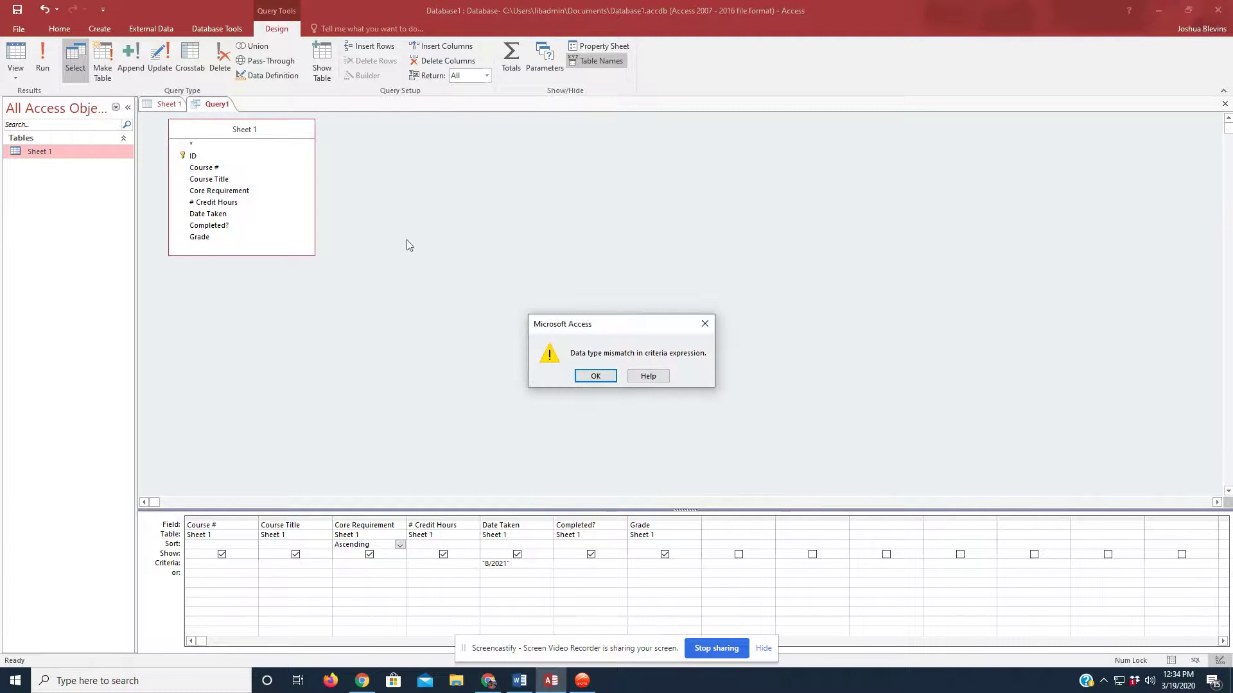
{"action": "left_click", "coordinate": [594, 377]}
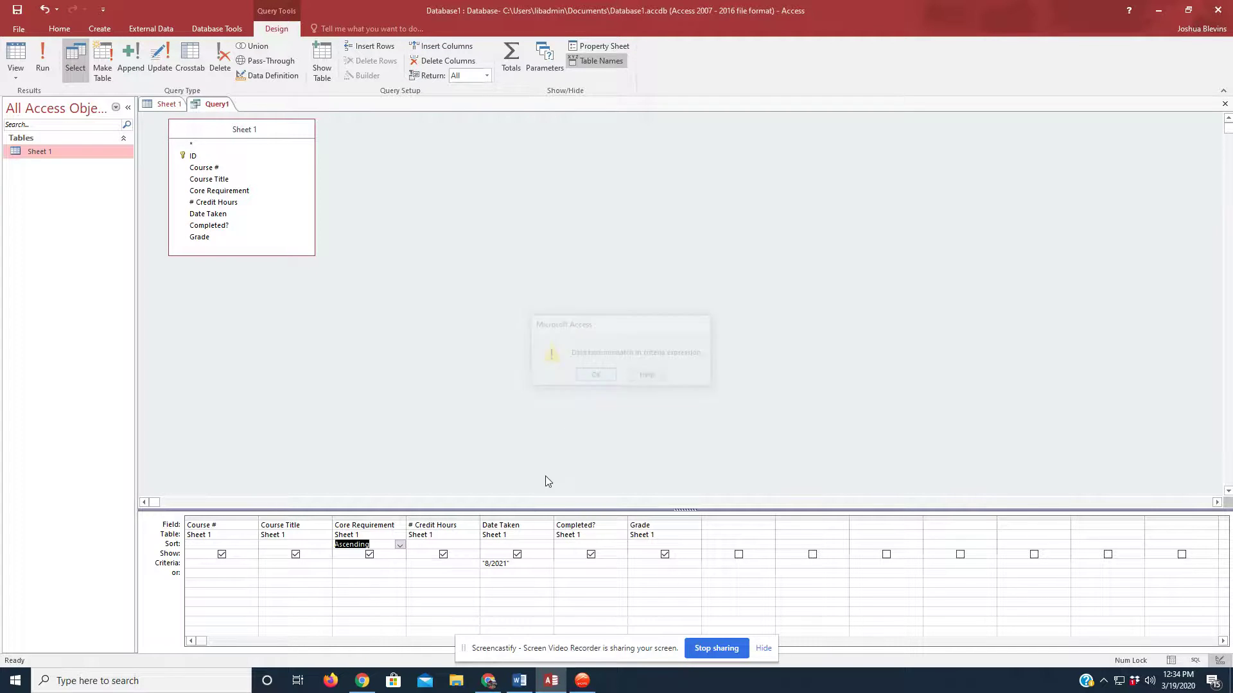
{"action": "left_click", "coordinate": [487, 563]}
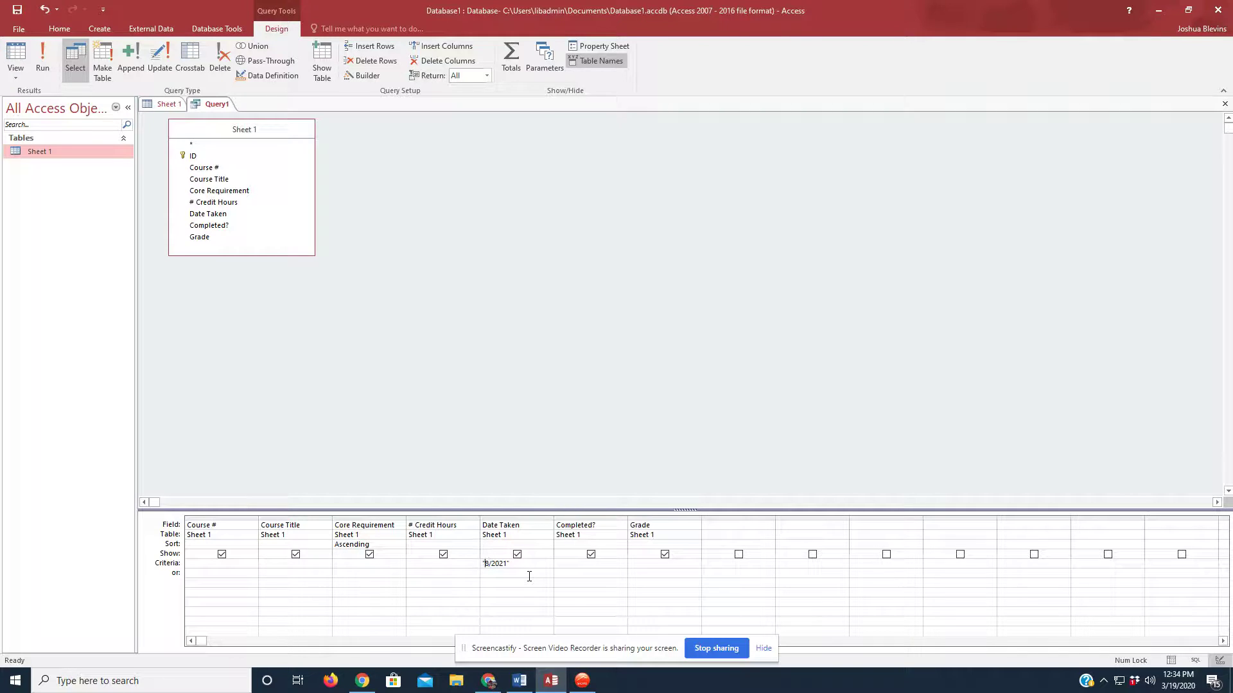
{"action": "key", "text": "BackSpace"}
- Run the query to list the six 8/2021 courses sorted by Core Requirement
{"action": "left_click", "coordinate": [41, 60]}
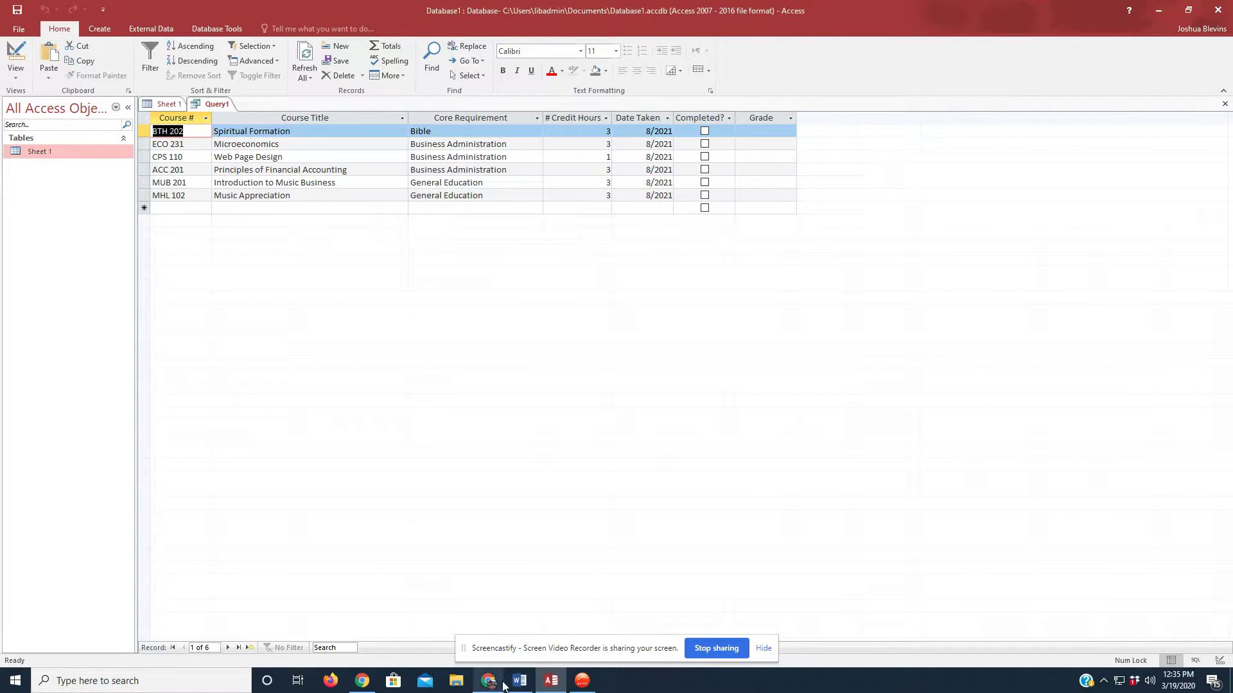
{"action": "mouse_move", "coordinate": [489, 681]}
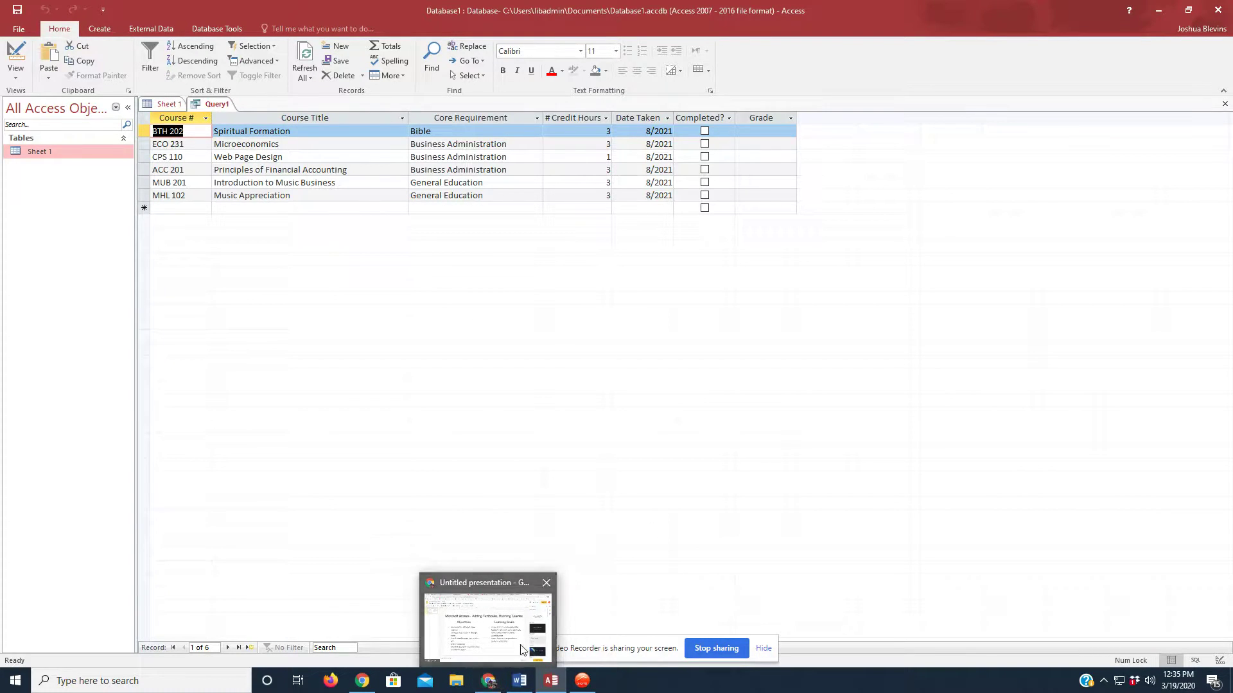
- Switch from Access to the Untitled presentation in Chrome, showing the Access queries objectives slide
{"action": "left_click", "coordinate": [496, 684]}
{"action": "right_click", "coordinate": [491, 680]}
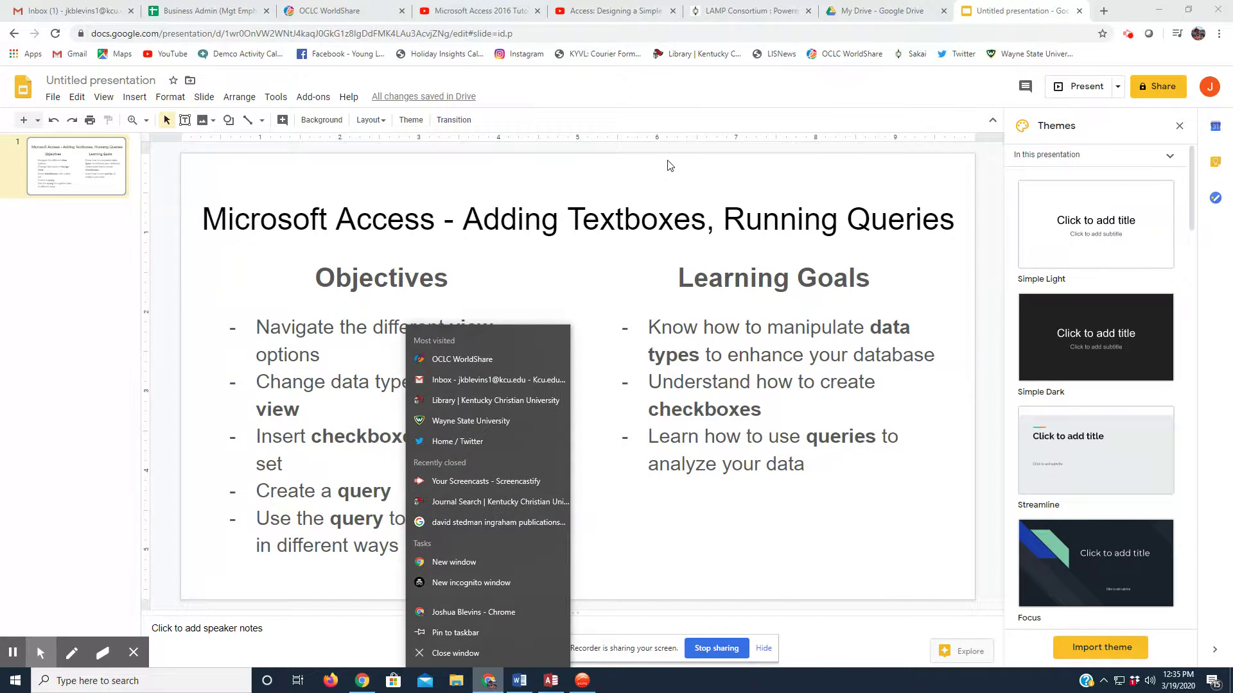
{"action": "left_click", "coordinate": [723, 100]}
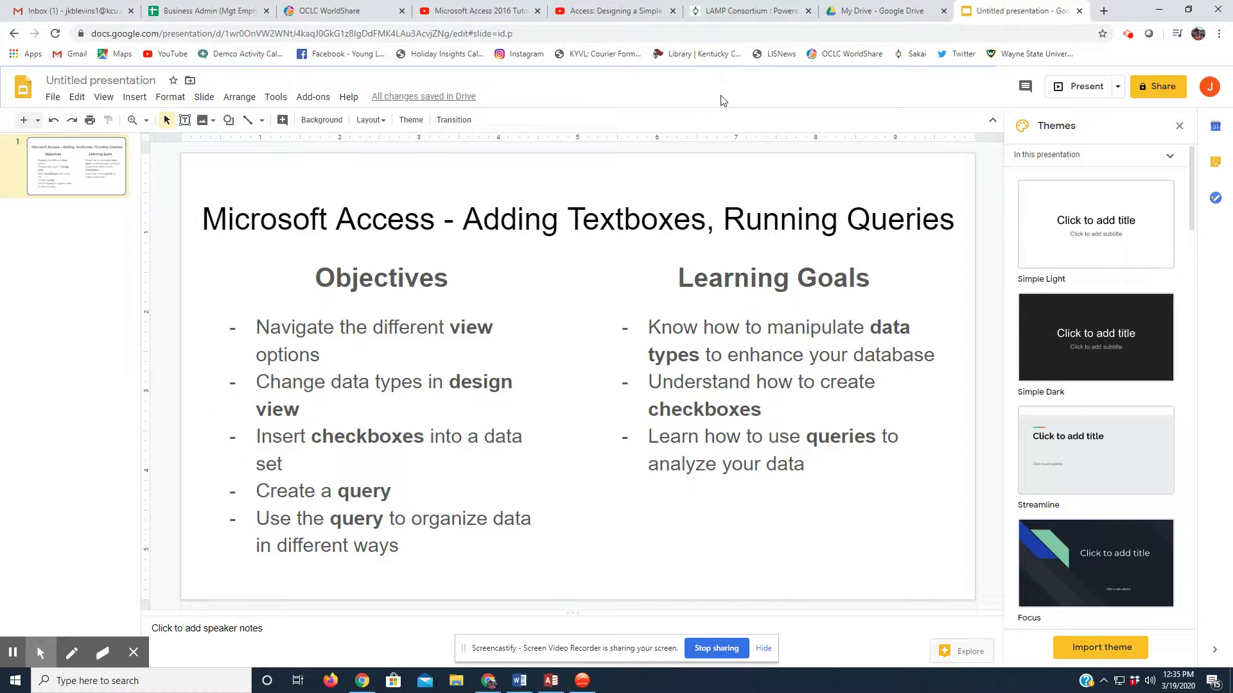